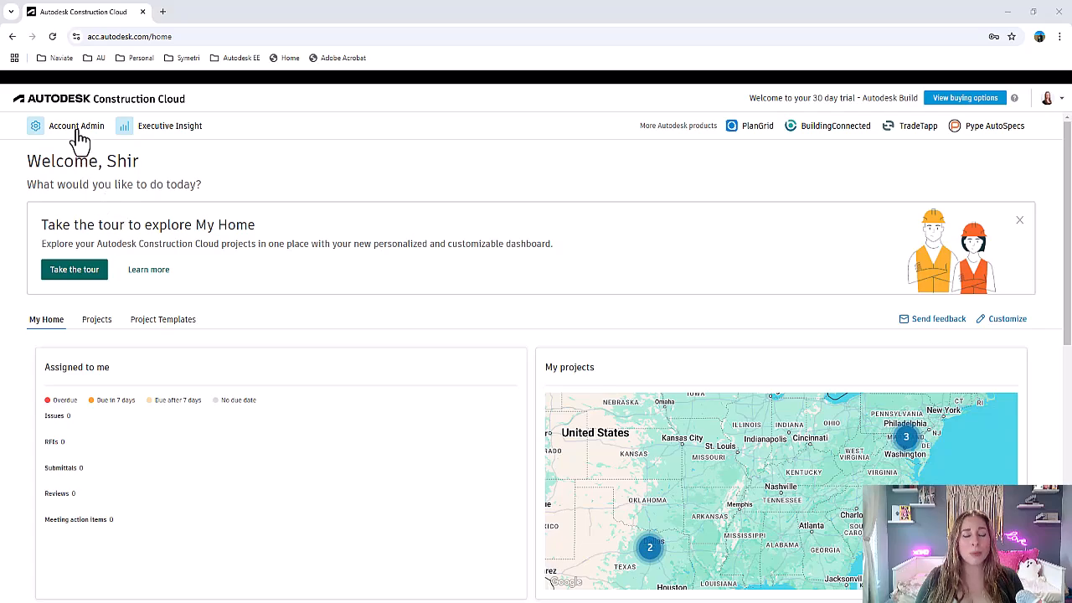
- Open the SR_General Contractor template from the project templates in Account Admin and view its member permissions
{"action": "left_click", "coordinate": [76, 132]}
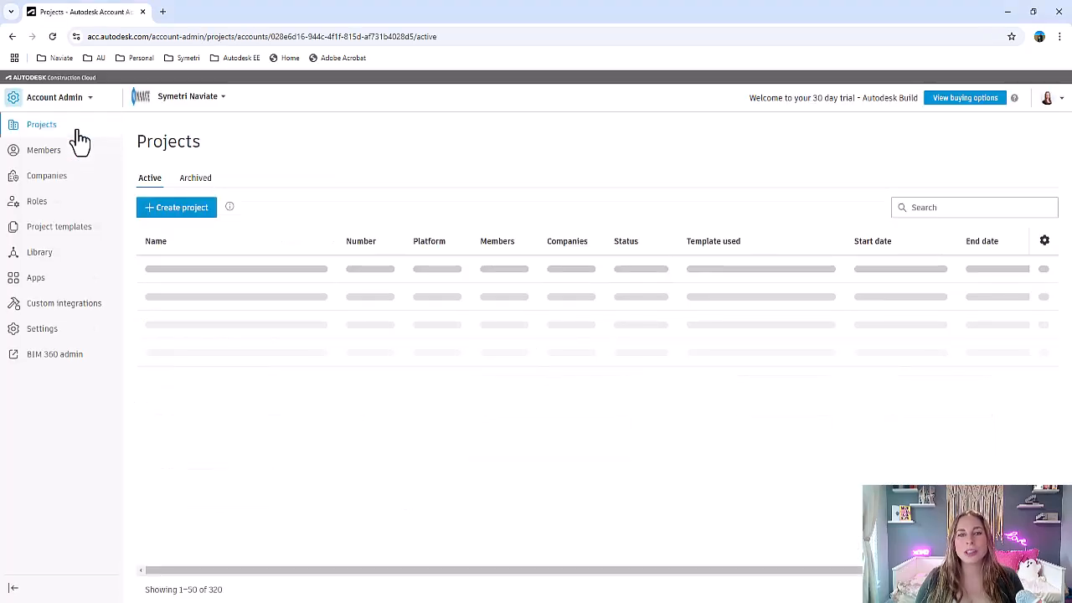
{"action": "left_click", "coordinate": [75, 230]}
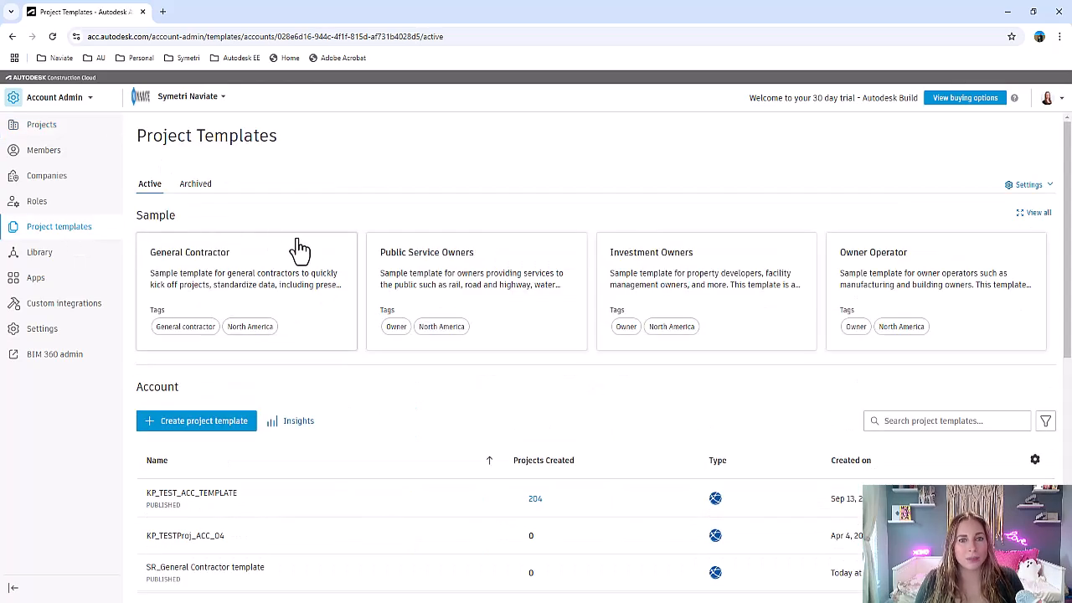
{"action": "scroll", "coordinate": [300, 250], "scroll_direction": "down", "scroll_amount": 1}
{"action": "scroll", "coordinate": [300, 249], "scroll_direction": "down", "scroll_amount": 3}
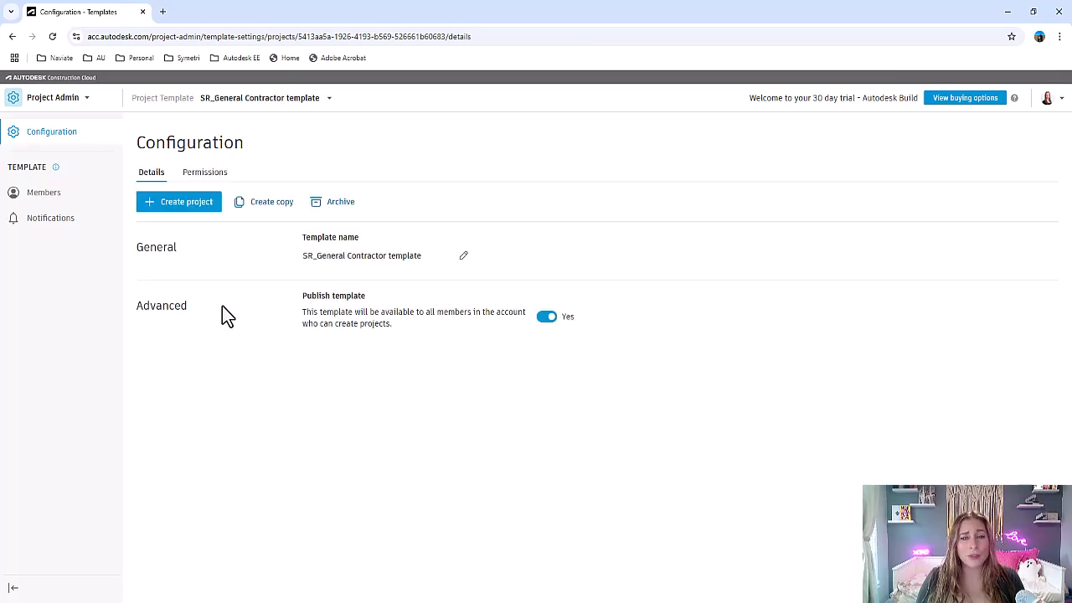
{"action": "left_click", "coordinate": [191, 172]}
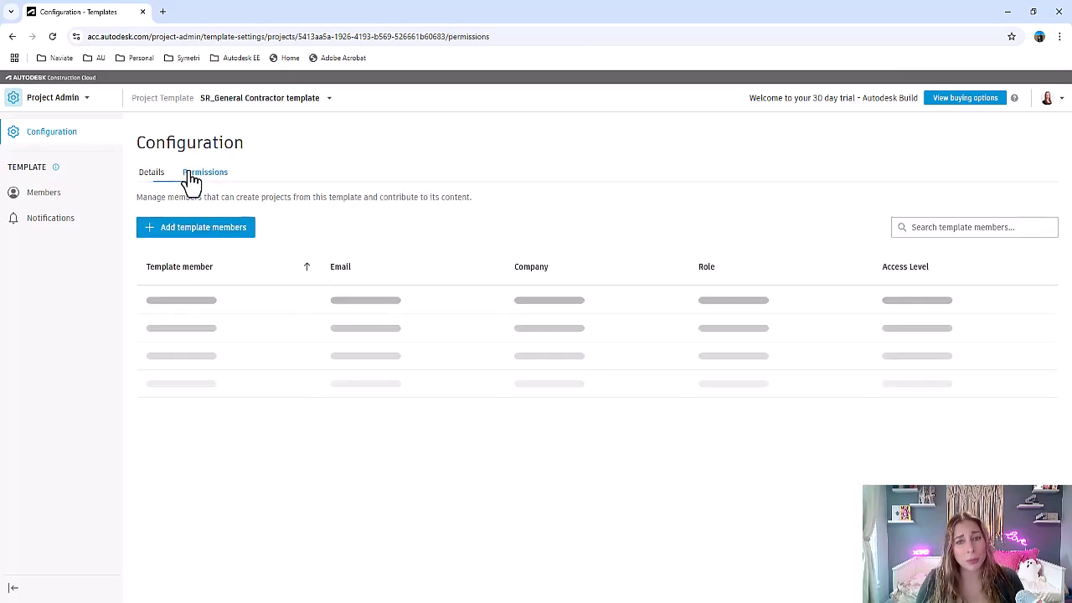
{"action": "left_click", "coordinate": [59, 139]}
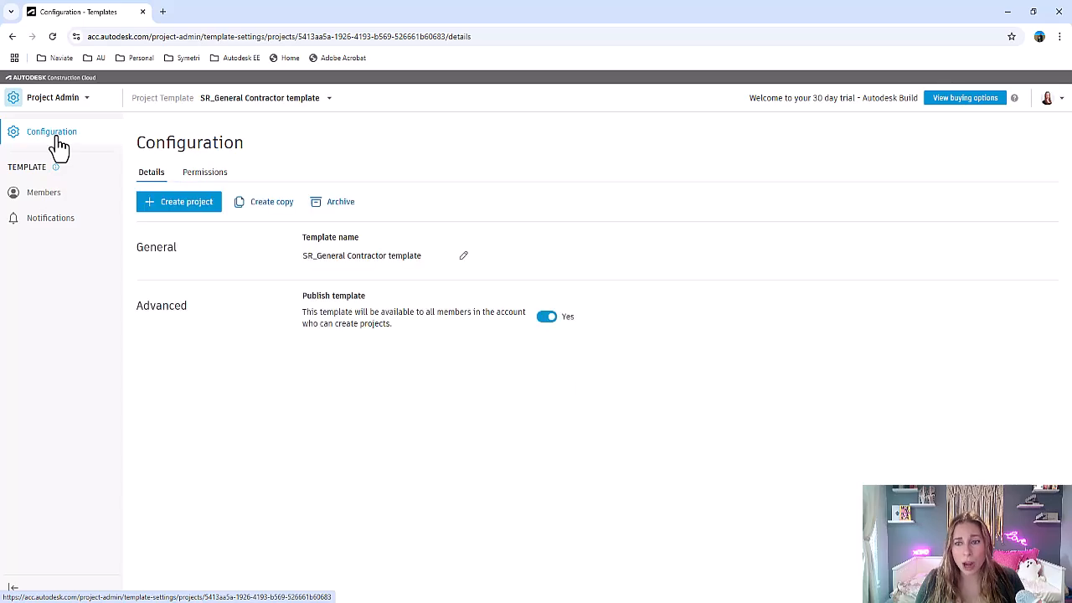
- Open the template's files in Docs and examine the subfolders of 02 DESIGN and 04 CONSTRUCTION
{"action": "left_click", "coordinate": [48, 107]}
{"action": "left_click", "coordinate": [50, 181]}
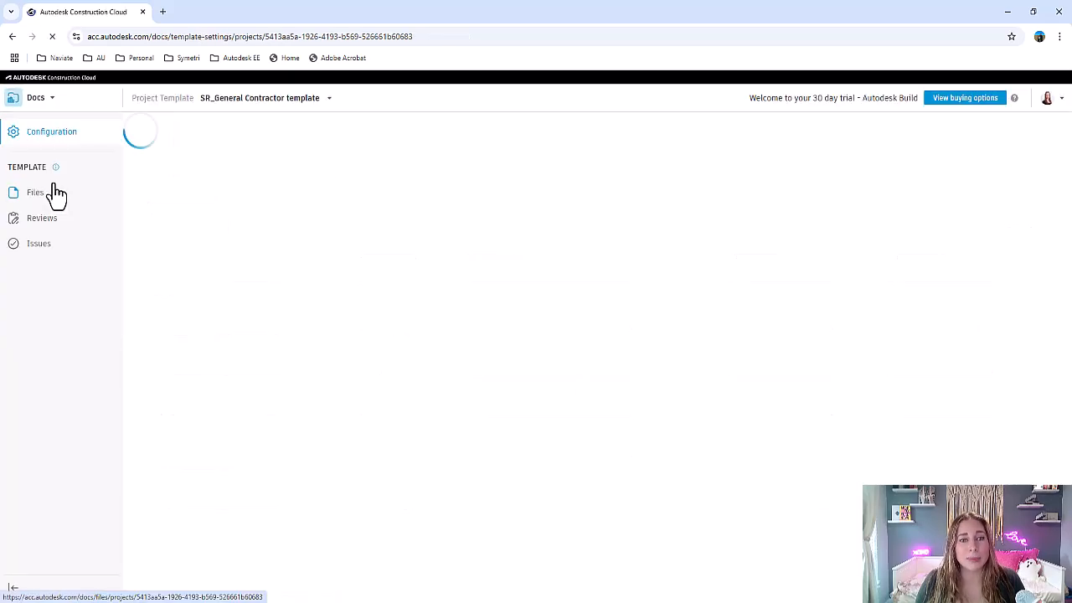
{"action": "left_click", "coordinate": [52, 201]}
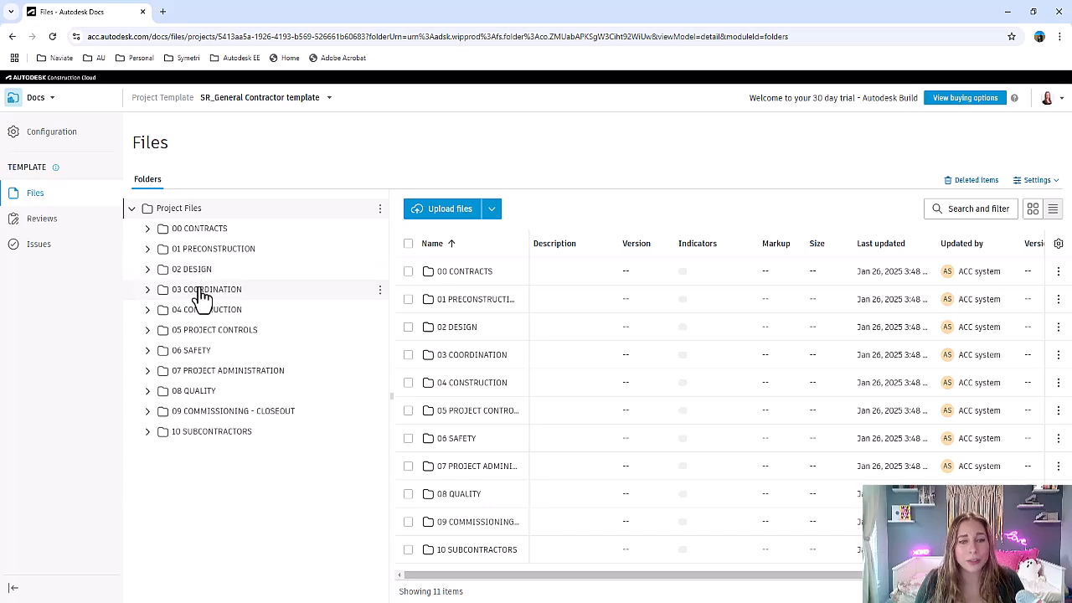
{"action": "left_click", "coordinate": [147, 270]}
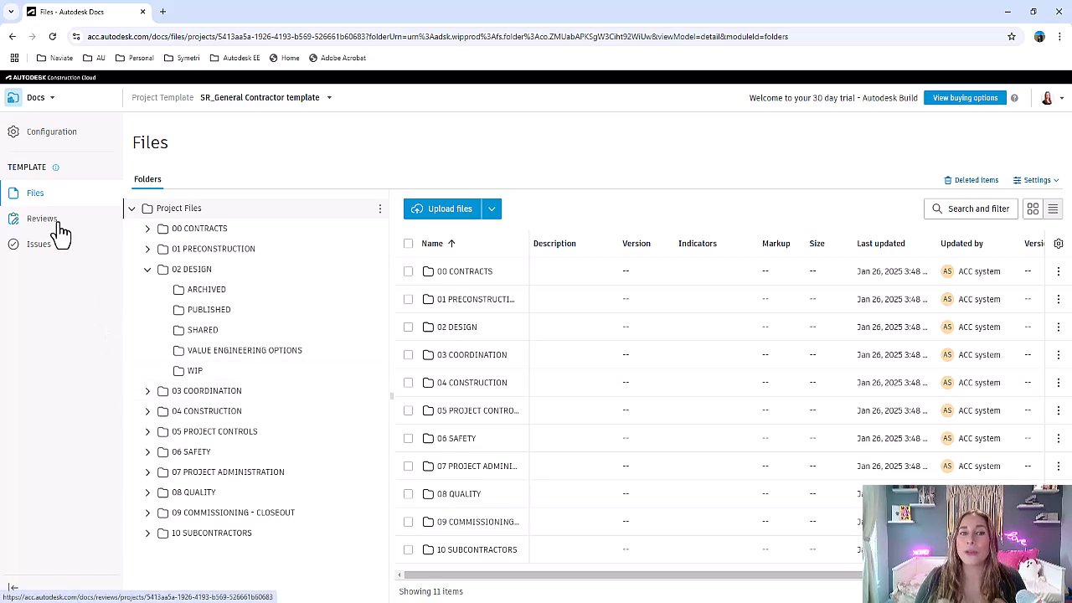
{"action": "left_click", "coordinate": [147, 412]}
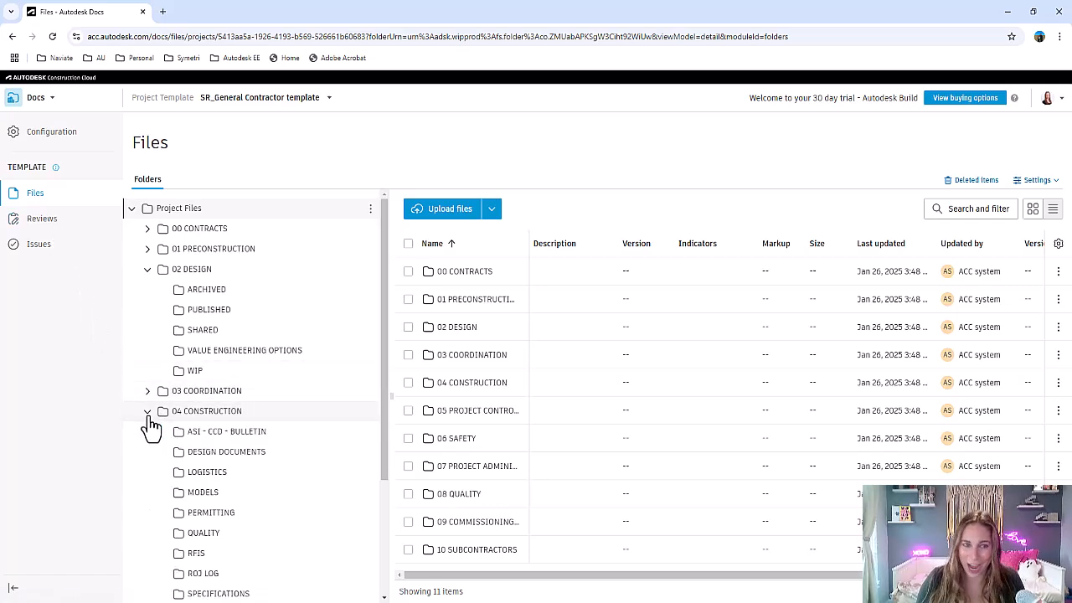
- Open the template's permissions in its Docs configuration and inspect the existing member's access details
{"action": "left_click", "coordinate": [43, 139]}
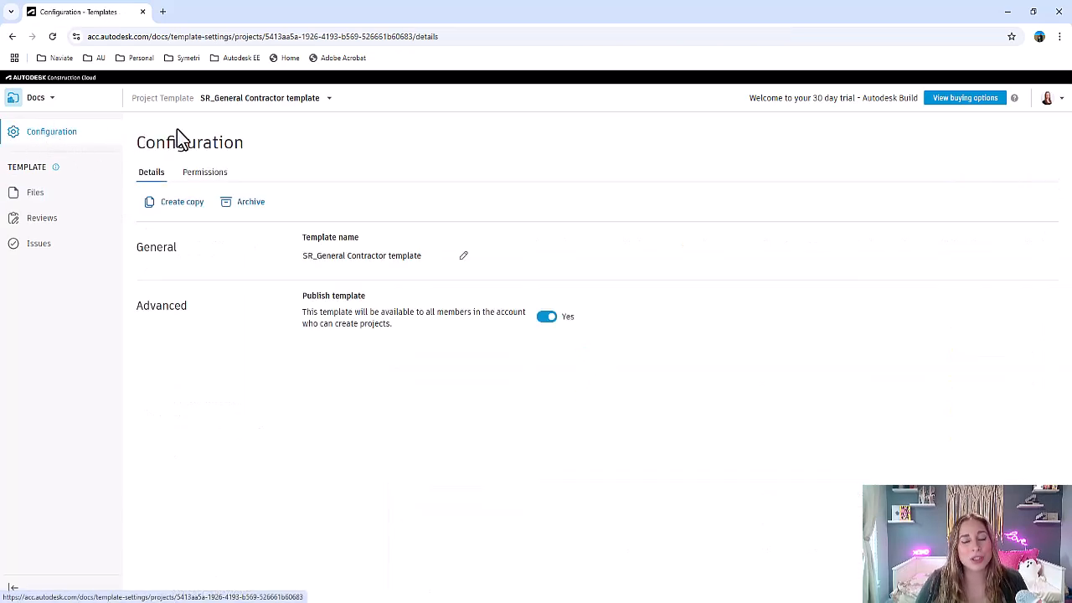
{"action": "left_click", "coordinate": [190, 175]}
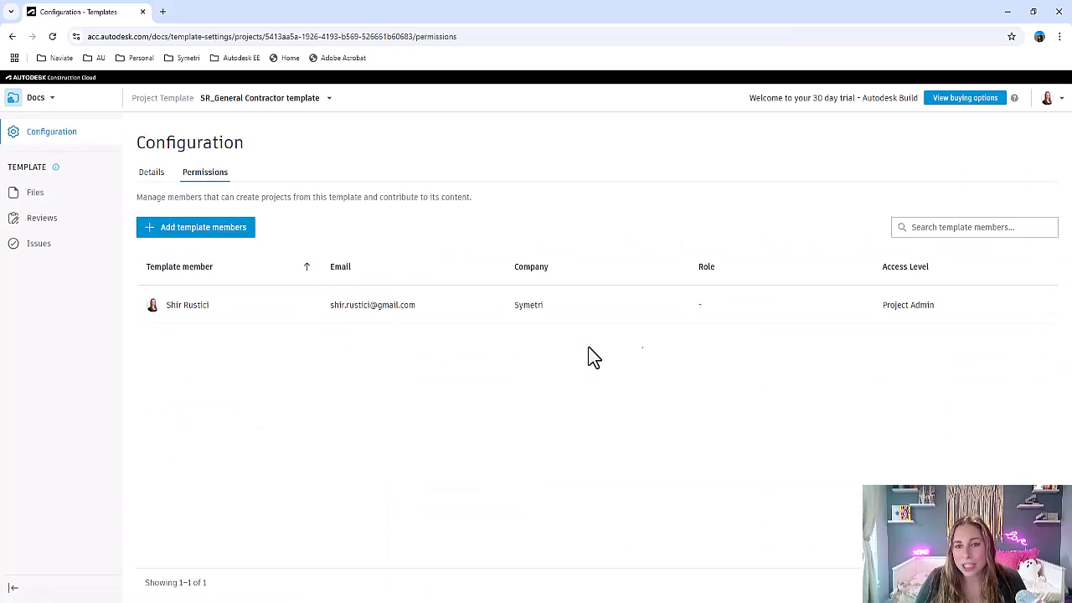
{"action": "left_click", "coordinate": [913, 307]}
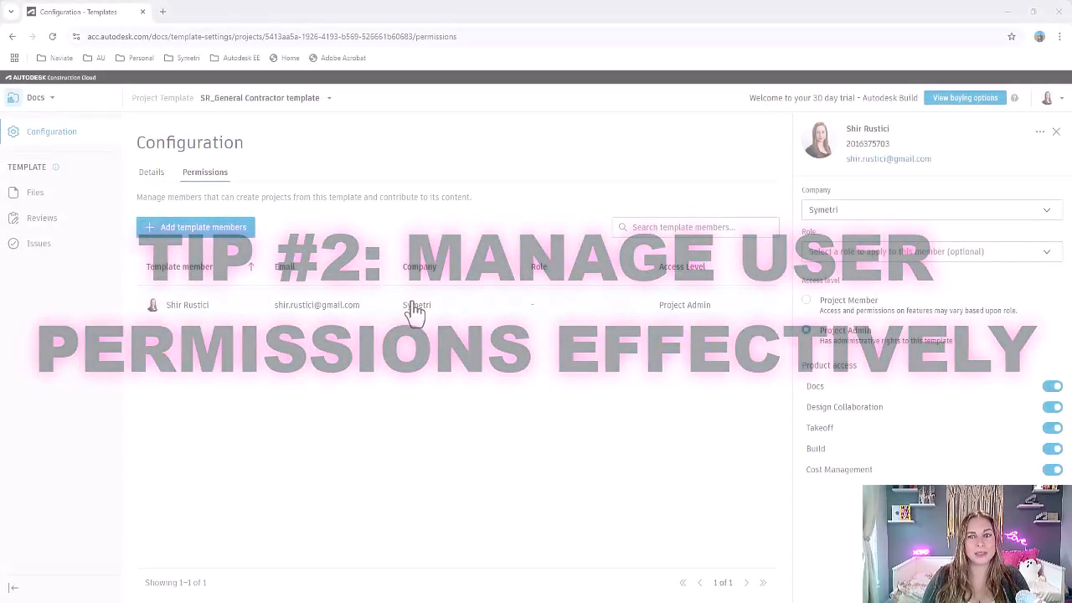
- Start adding a template member: find and select the colleague by name and set the company to Symetri
{"action": "left_click", "coordinate": [233, 239]}
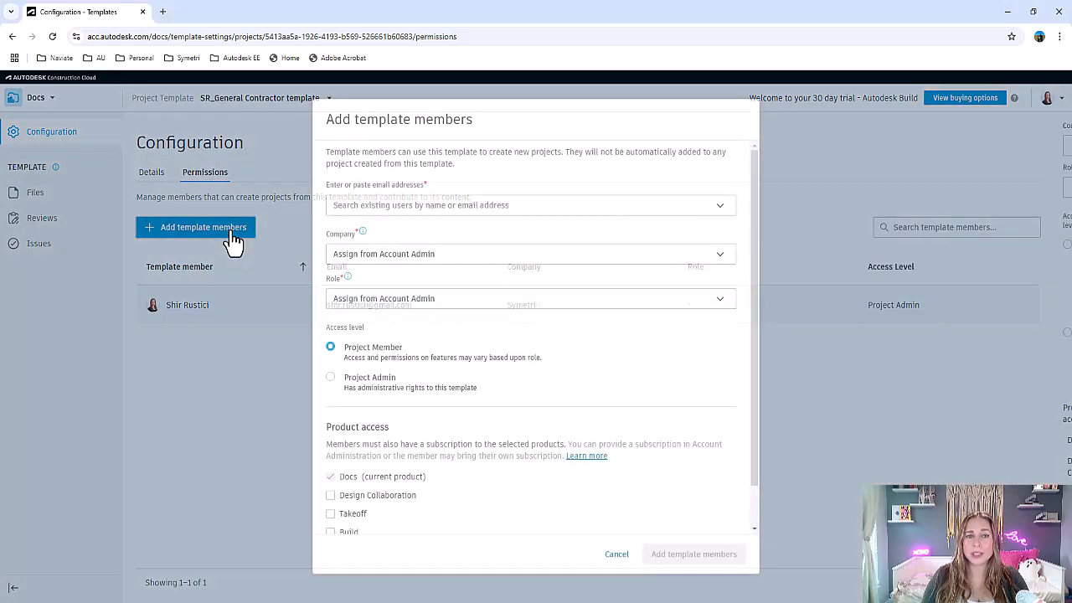
{"action": "left_click", "coordinate": [400, 212]}
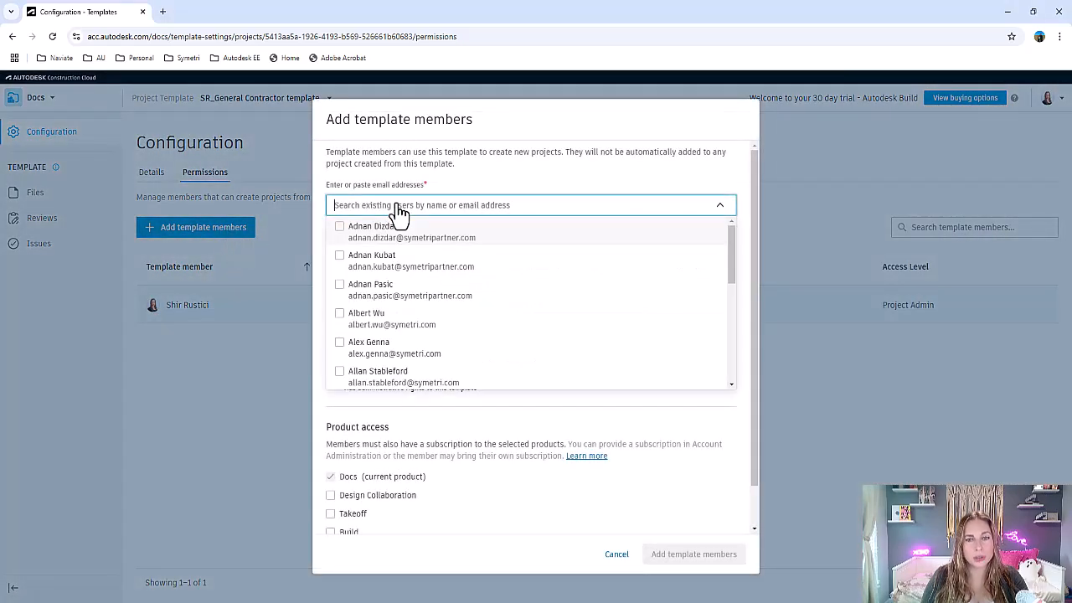
{"action": "type", "text": "bren"}
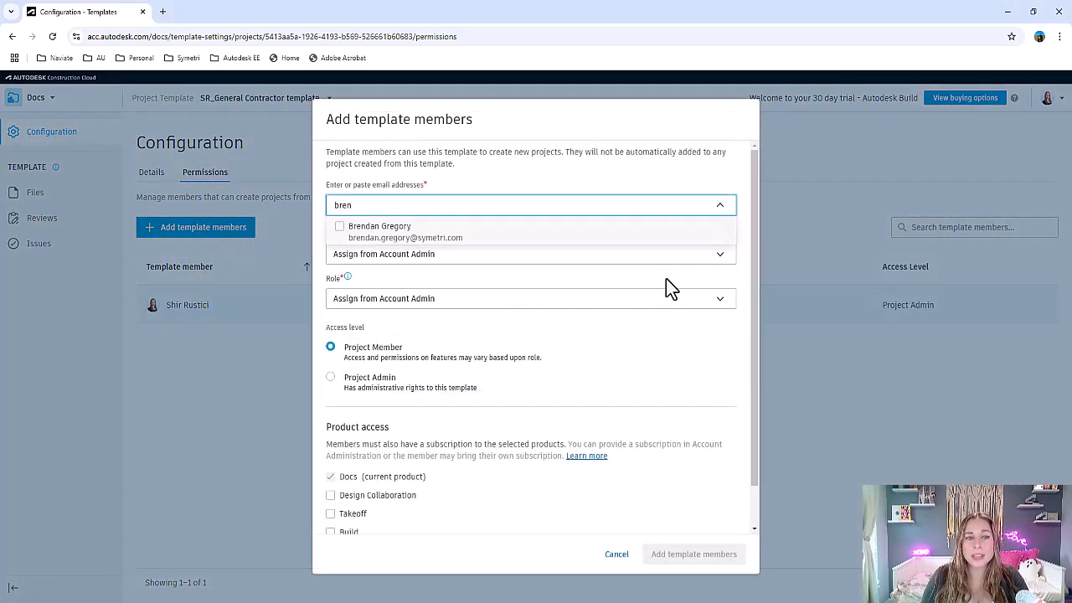
{"action": "left_click", "coordinate": [450, 238]}
{"action": "left_click", "coordinate": [414, 254]}
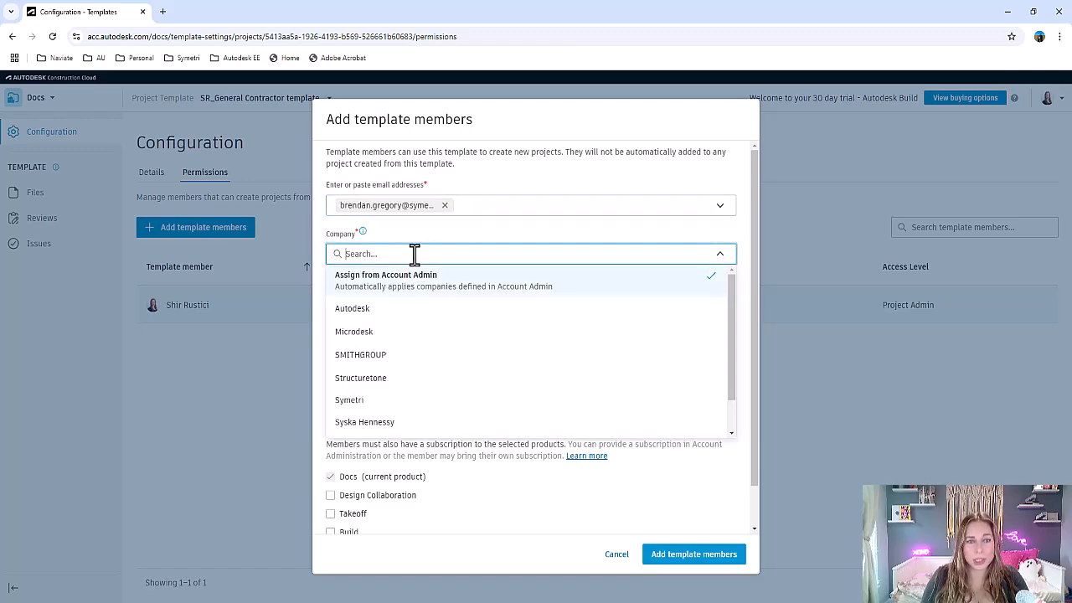
{"action": "left_click", "coordinate": [407, 400]}
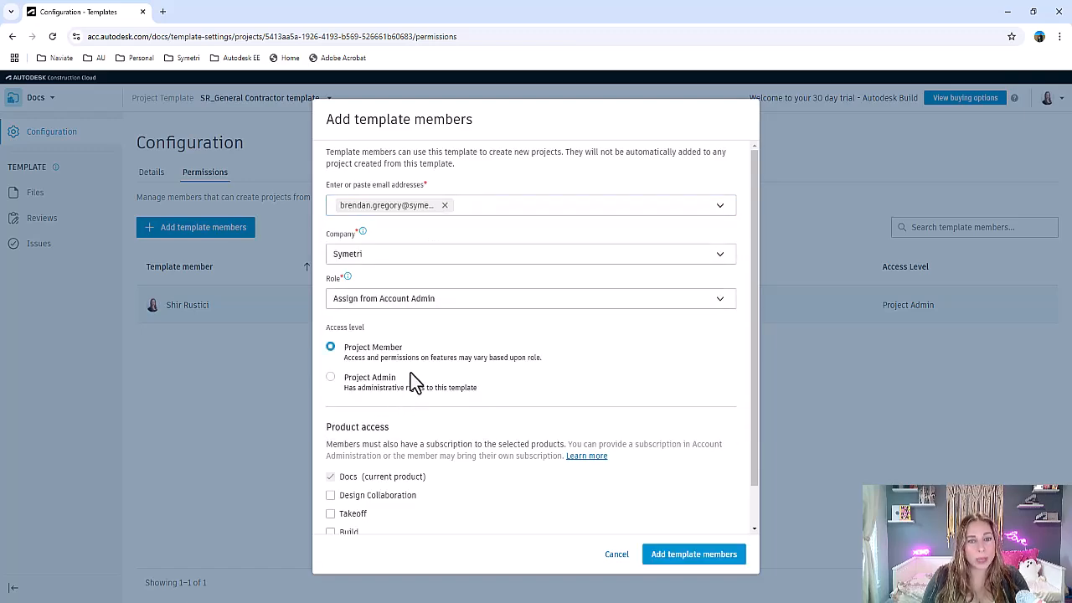
- Give the new member Project Admin access with the Design Collaboration and Build products, and add them to the template
{"action": "left_click", "coordinate": [408, 381]}
{"action": "scroll", "coordinate": [407, 381], "scroll_direction": "down", "scroll_amount": 1}
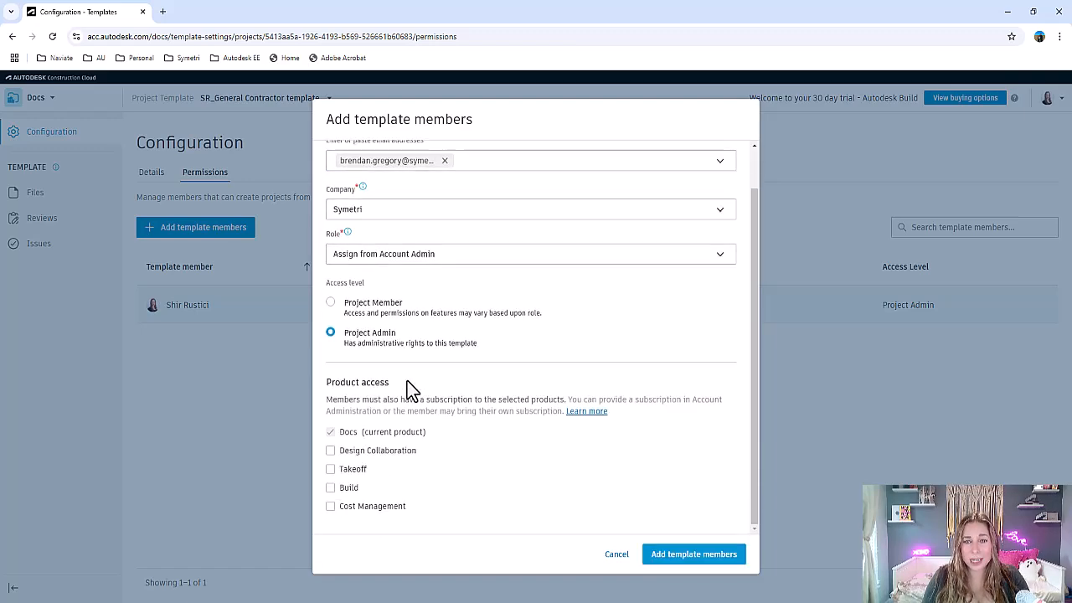
{"action": "left_click", "coordinate": [332, 452]}
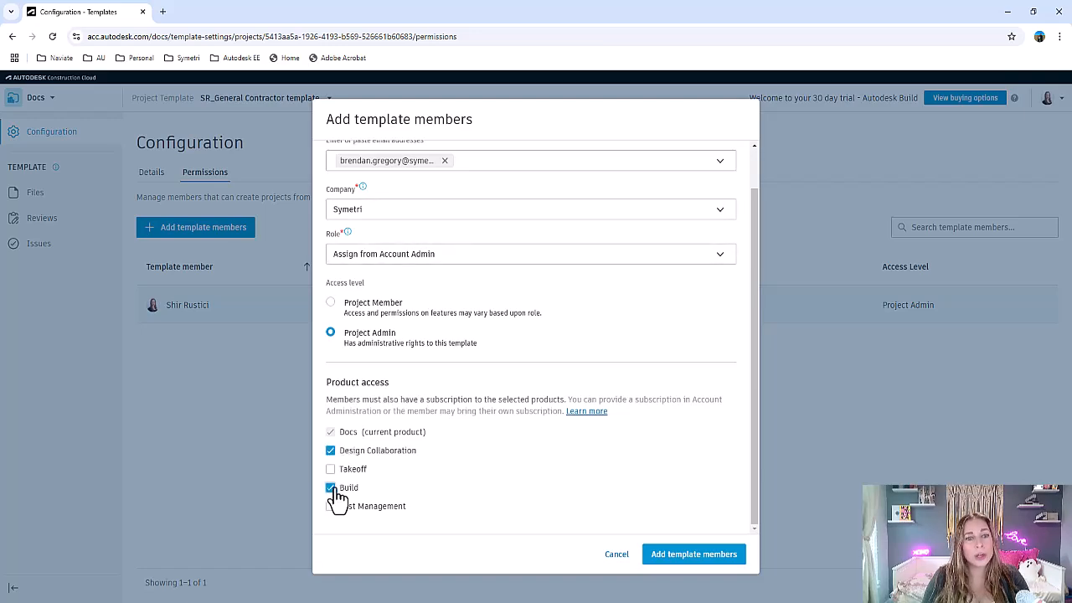
{"action": "left_click", "coordinate": [706, 559]}
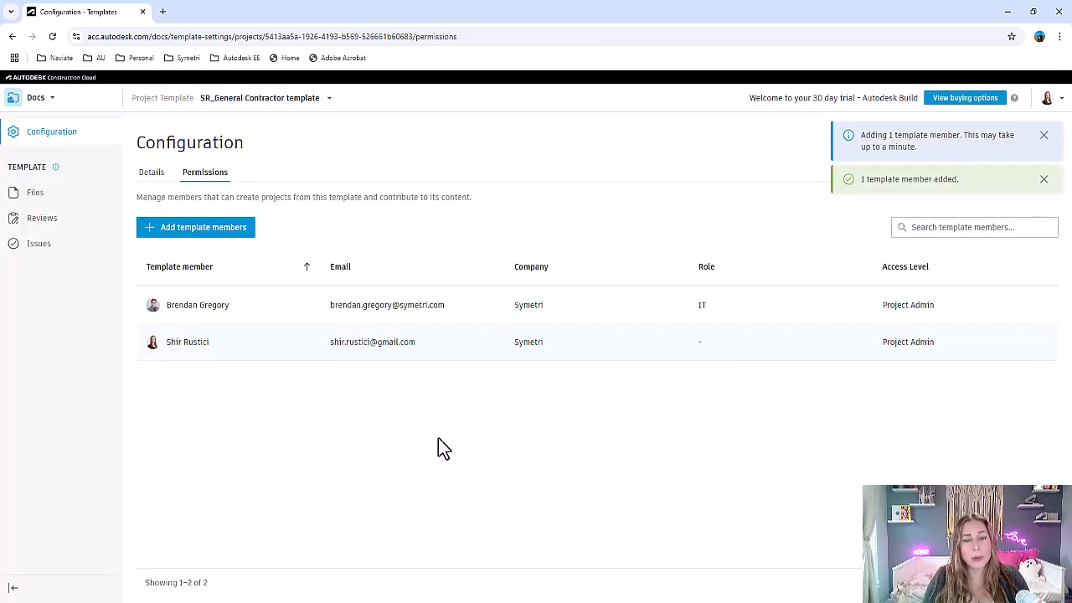
- Open the account's roles in Account Admin and check the default access level options for the BIM Manager role
{"action": "left_click", "coordinate": [44, 104]}
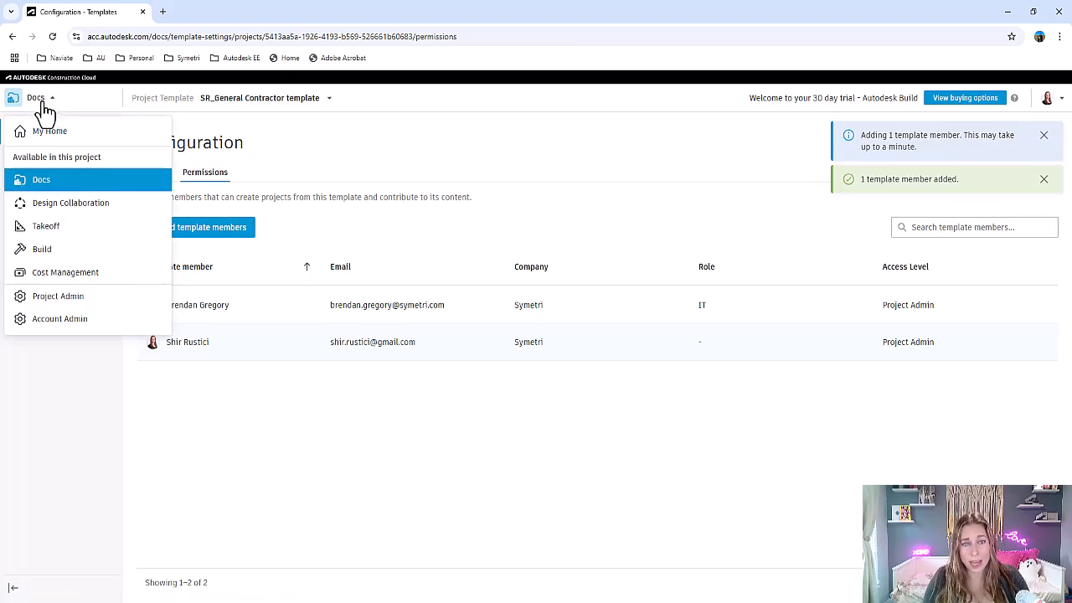
{"action": "left_click", "coordinate": [55, 319]}
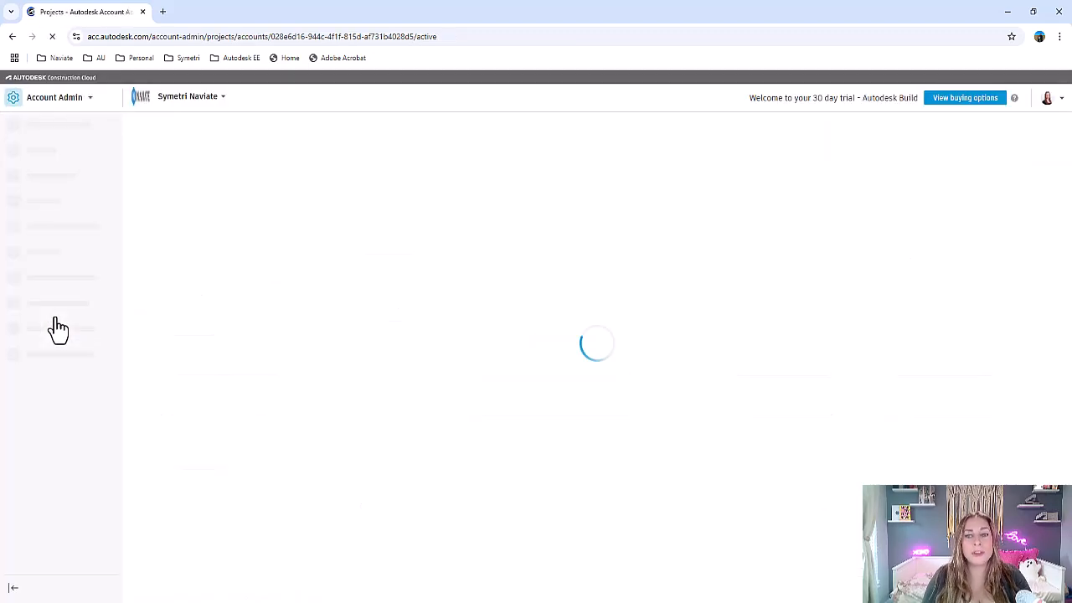
{"action": "left_click", "coordinate": [39, 201]}
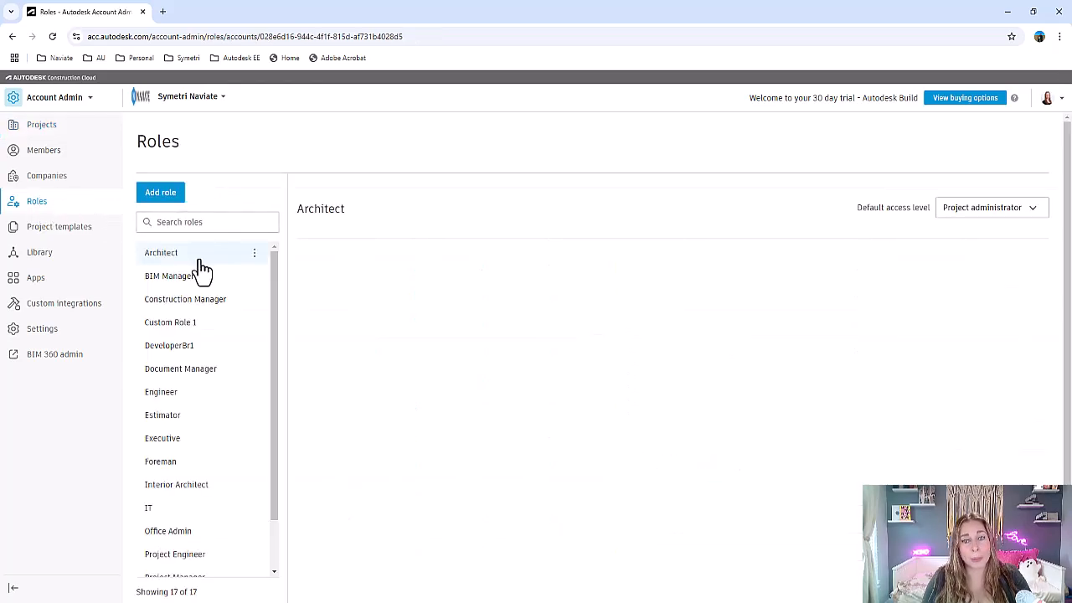
{"action": "left_click", "coordinate": [195, 278]}
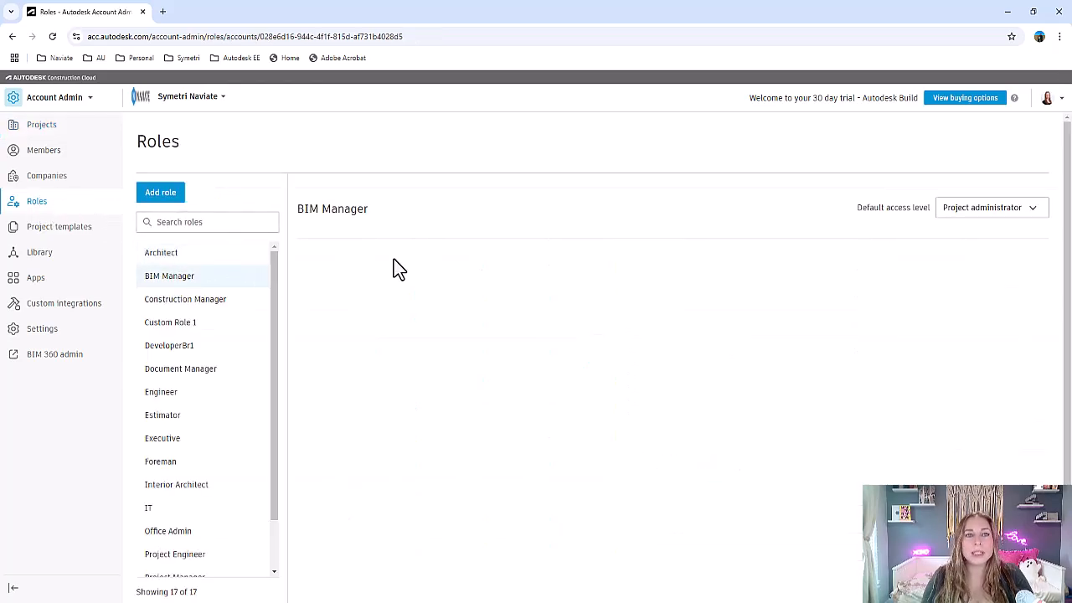
{"action": "left_click", "coordinate": [1015, 219]}
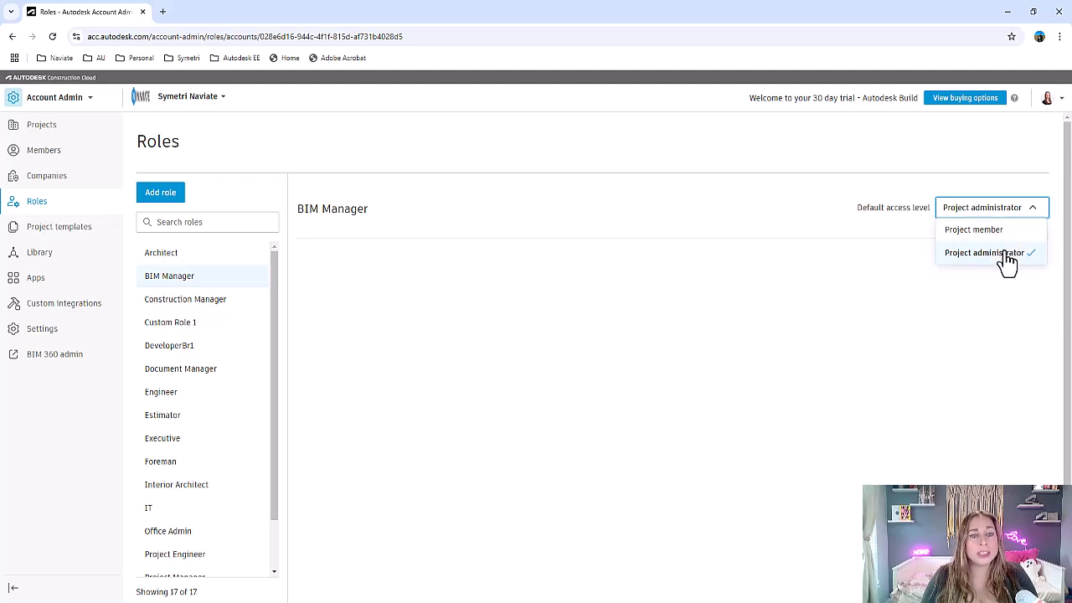
{"action": "left_click", "coordinate": [808, 327]}
- Check the default access level options for the Architect role
{"action": "left_click", "coordinate": [168, 253]}
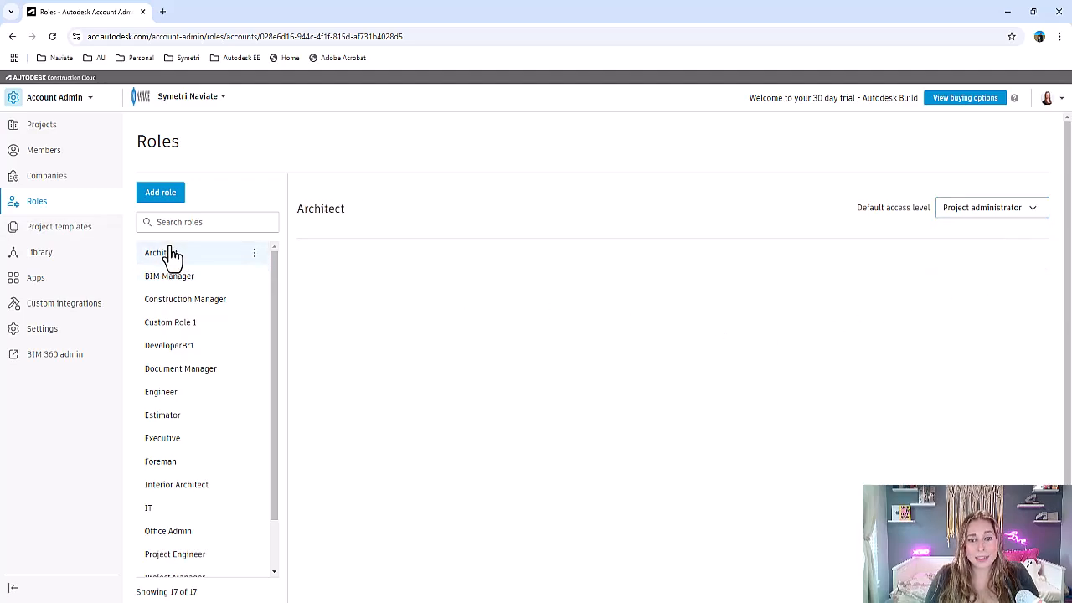
{"action": "left_click", "coordinate": [972, 216]}
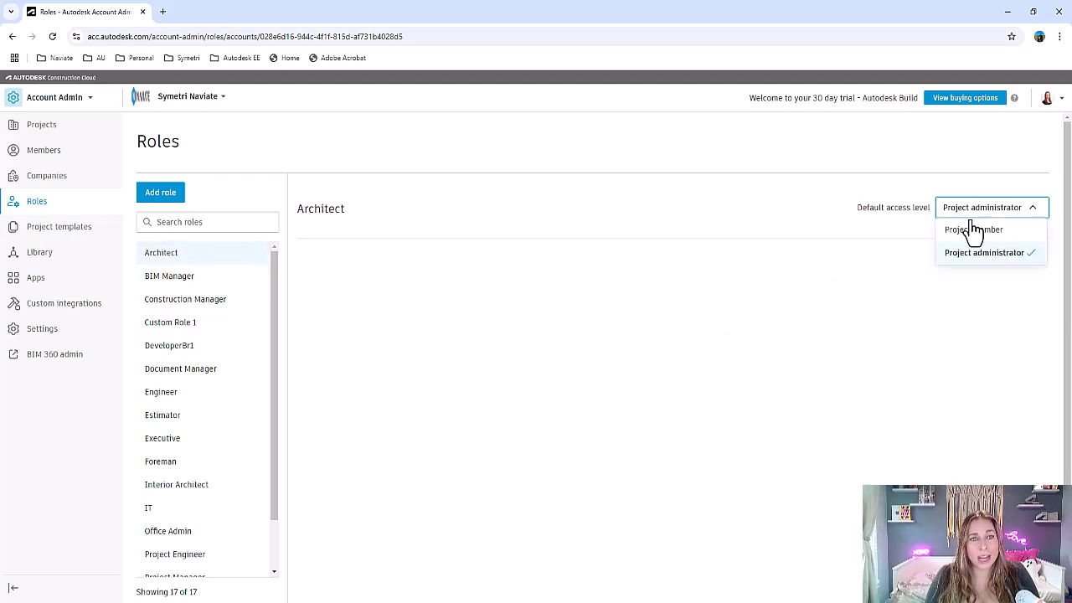
{"action": "left_click", "coordinate": [971, 293]}
- Return to the account's project templates and open the member permissions of the SR_General Contractor template
{"action": "left_click", "coordinate": [47, 233]}
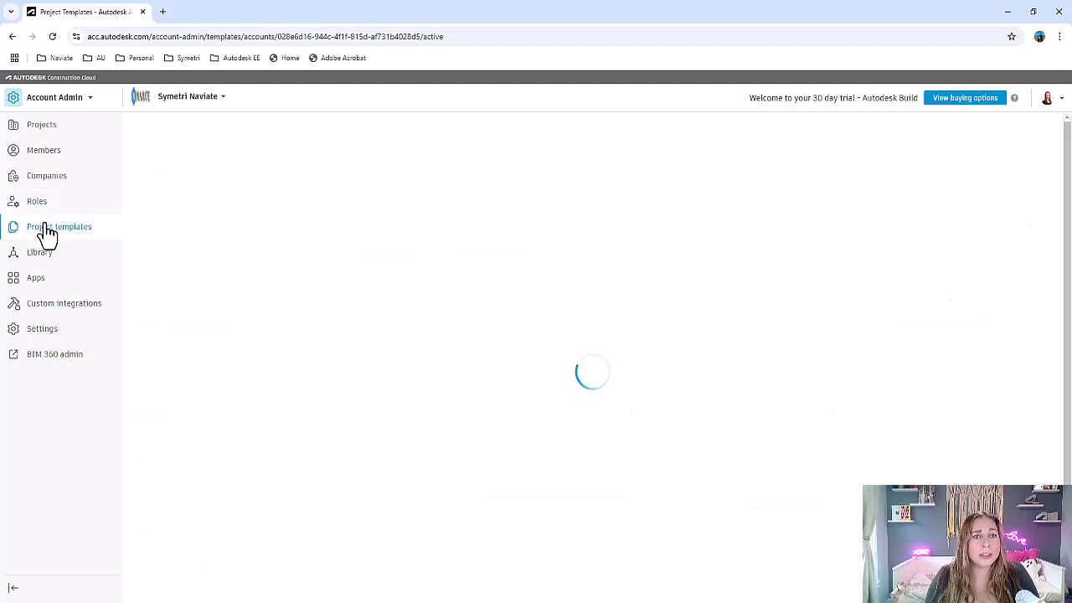
{"action": "scroll", "coordinate": [352, 306], "scroll_direction": "down", "scroll_amount": 2}
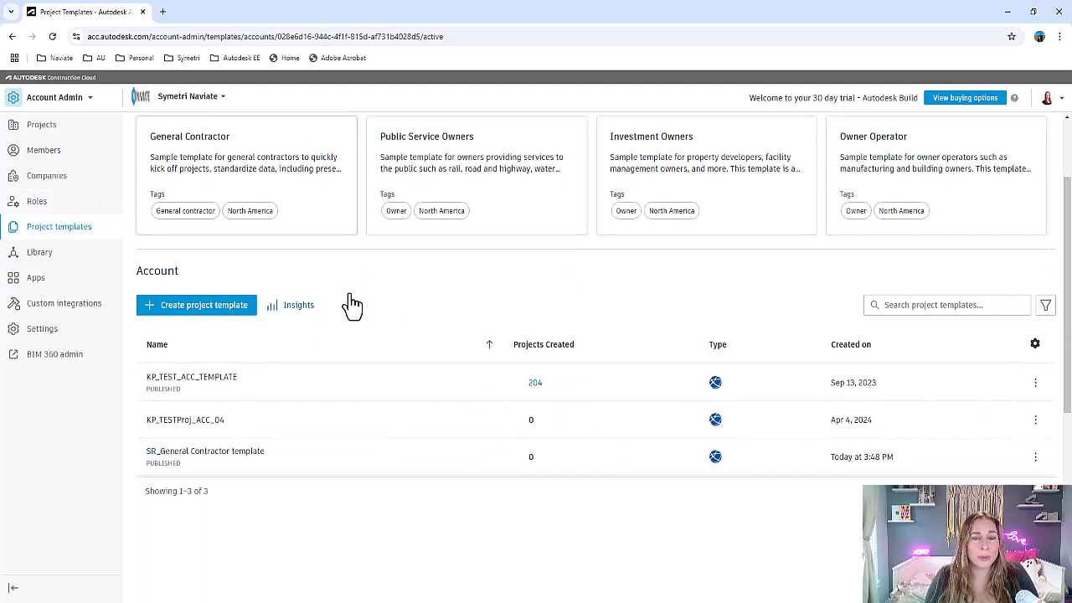
{"action": "scroll", "coordinate": [352, 303], "scroll_direction": "down", "scroll_amount": 1}
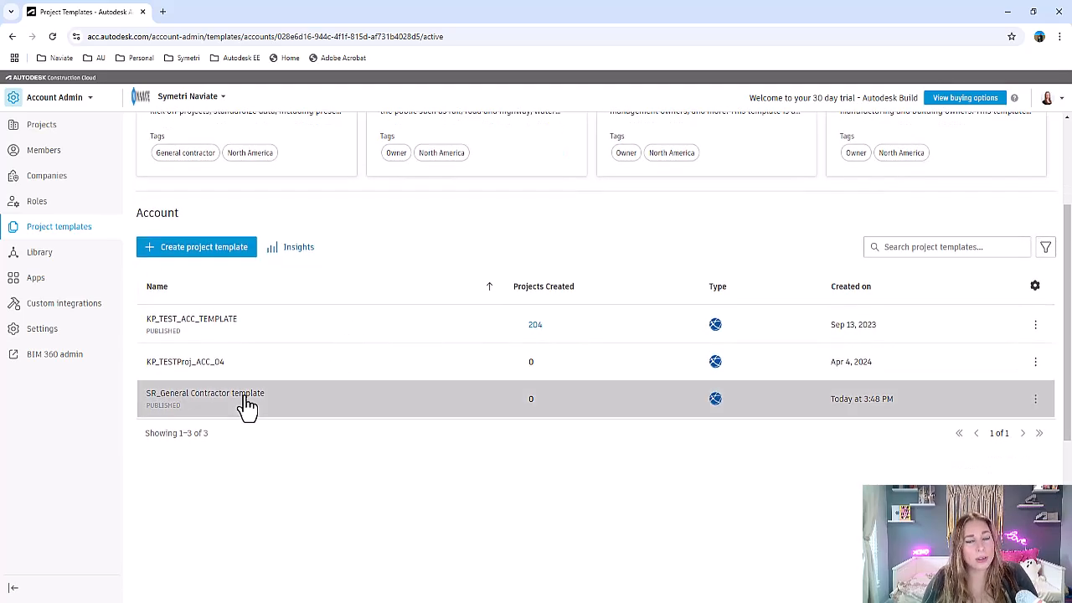
{"action": "left_click", "coordinate": [248, 408]}
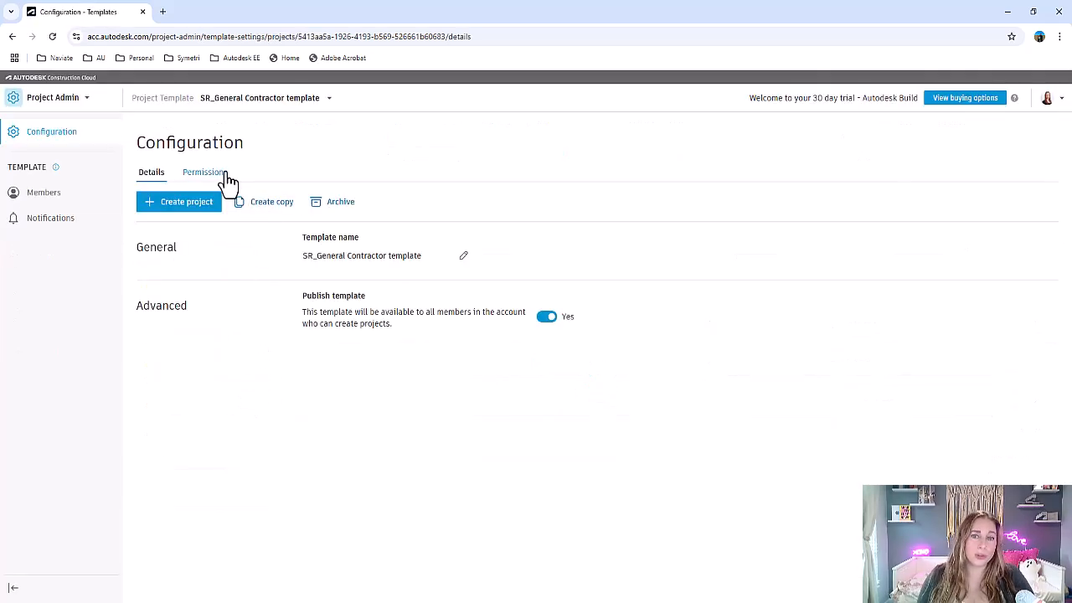
{"action": "left_click", "coordinate": [226, 178]}
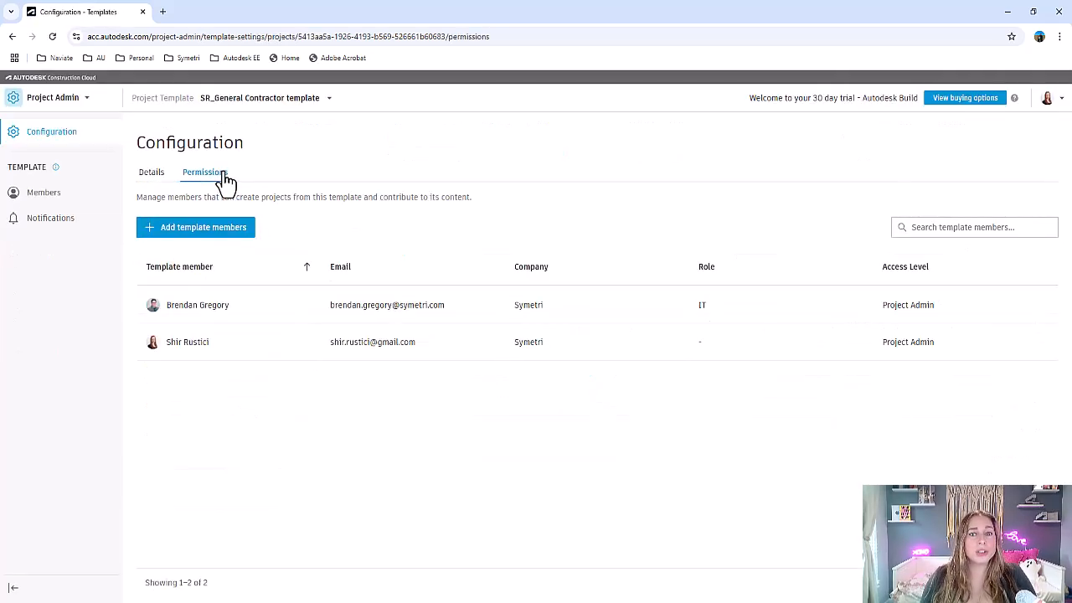
- Assign the BIM Manager role to the newly added template member and deselect the IT role
{"action": "left_click", "coordinate": [205, 319]}
{"action": "left_click", "coordinate": [952, 255]}
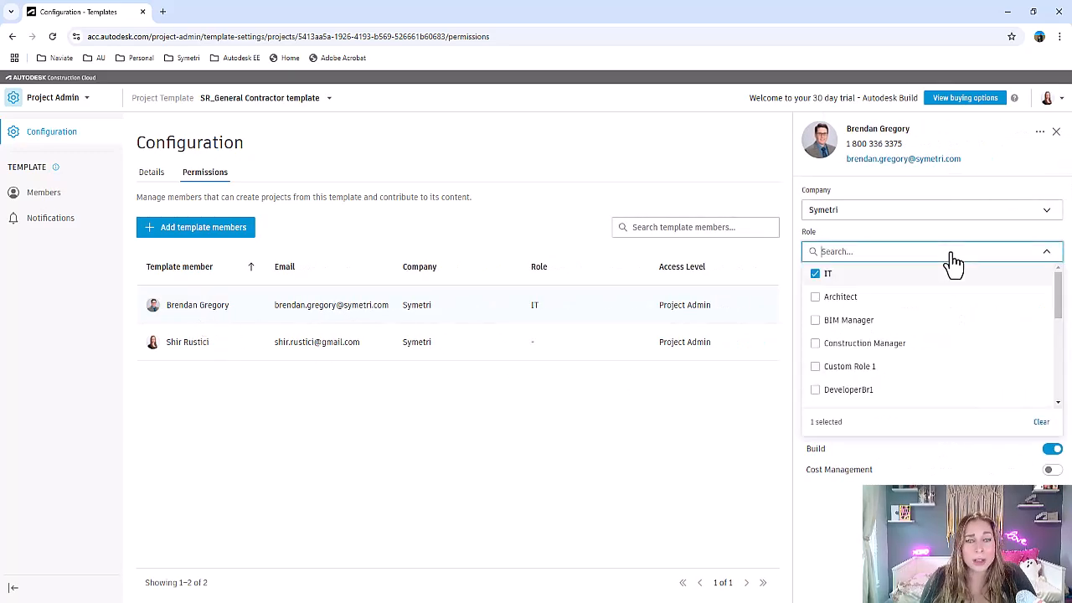
{"action": "left_click", "coordinate": [937, 326]}
{"action": "left_click", "coordinate": [819, 277]}
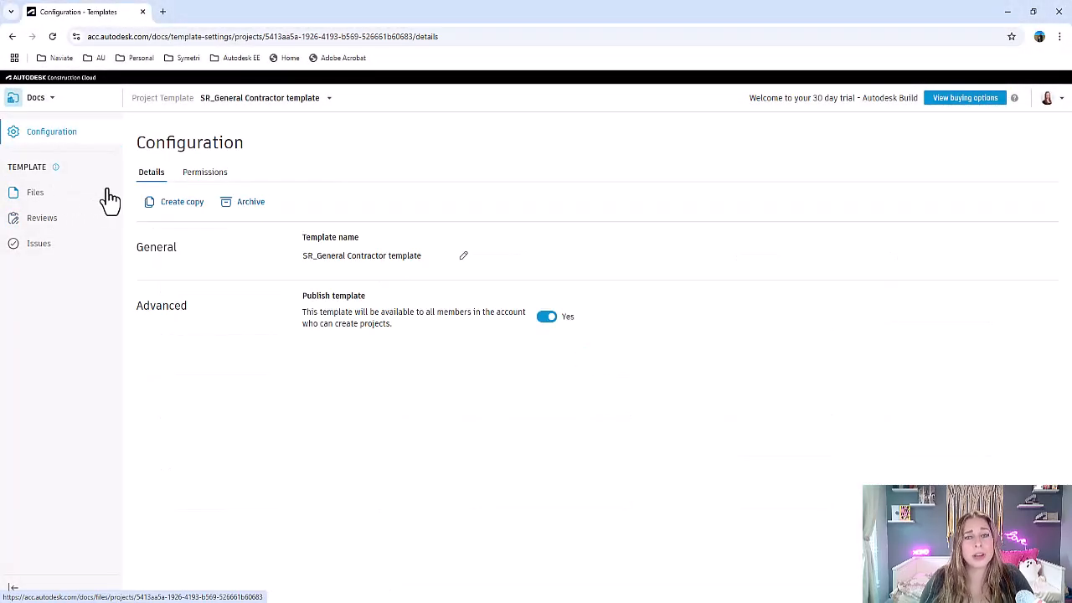
- Open the template's file settings and review its attributes and naming standards
{"action": "left_click", "coordinate": [75, 206]}
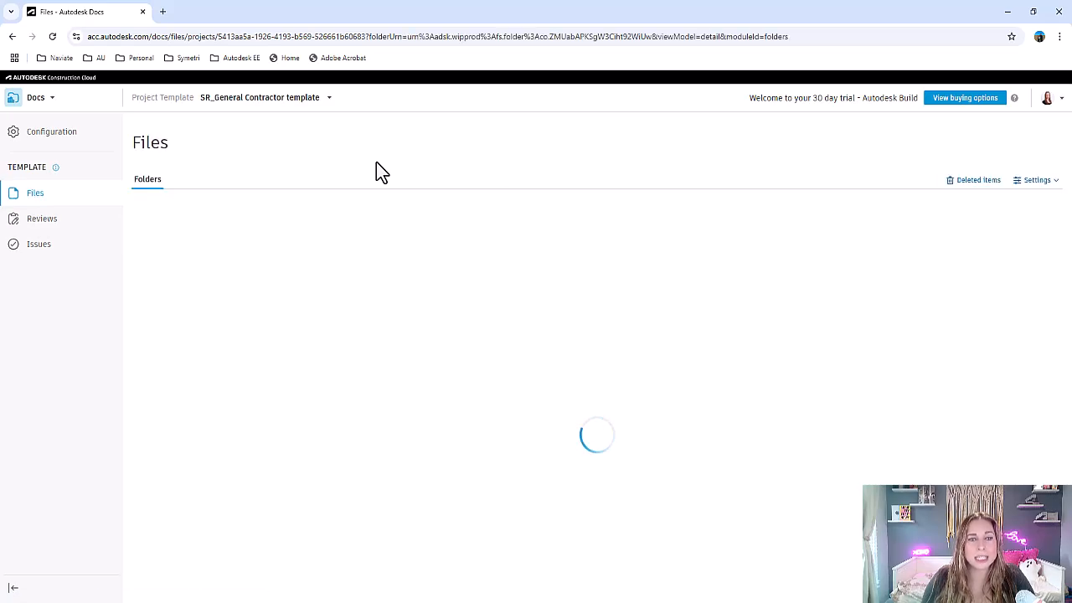
{"action": "left_click", "coordinate": [1038, 181]}
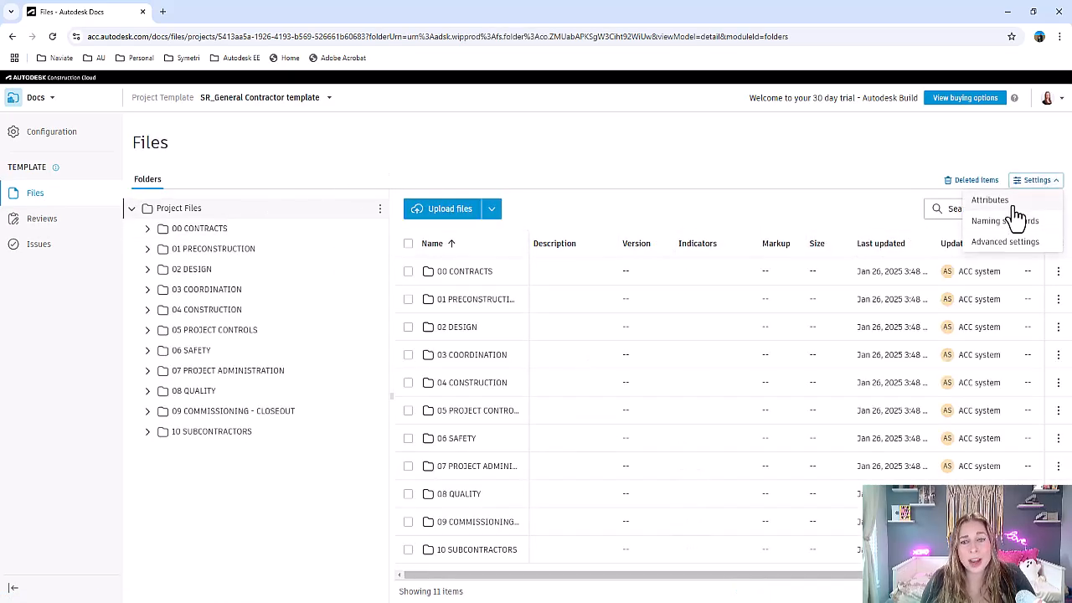
{"action": "left_click", "coordinate": [1012, 202]}
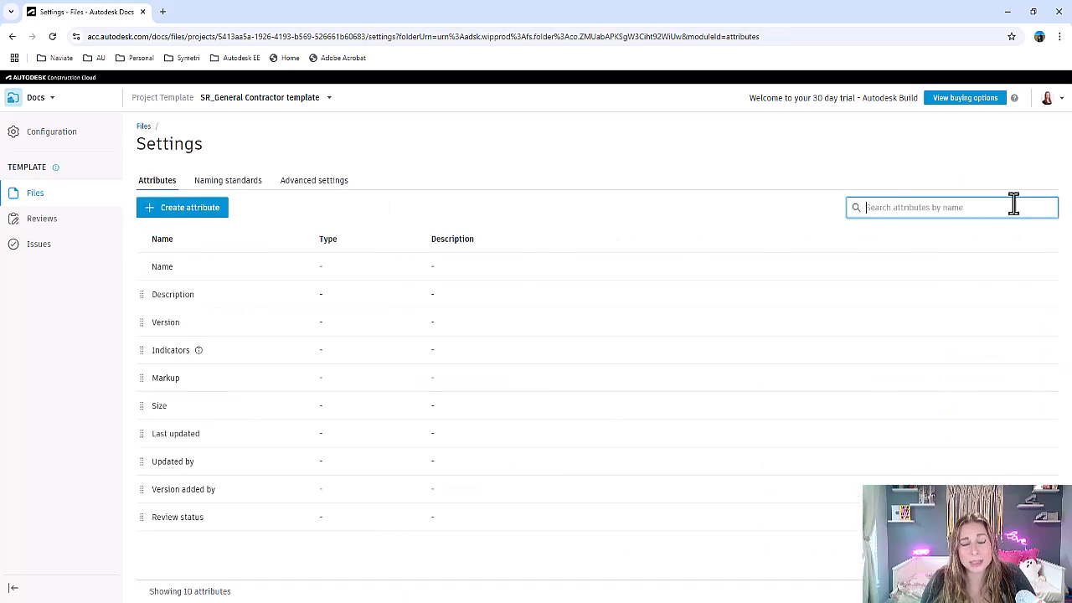
{"action": "left_click", "coordinate": [228, 184]}
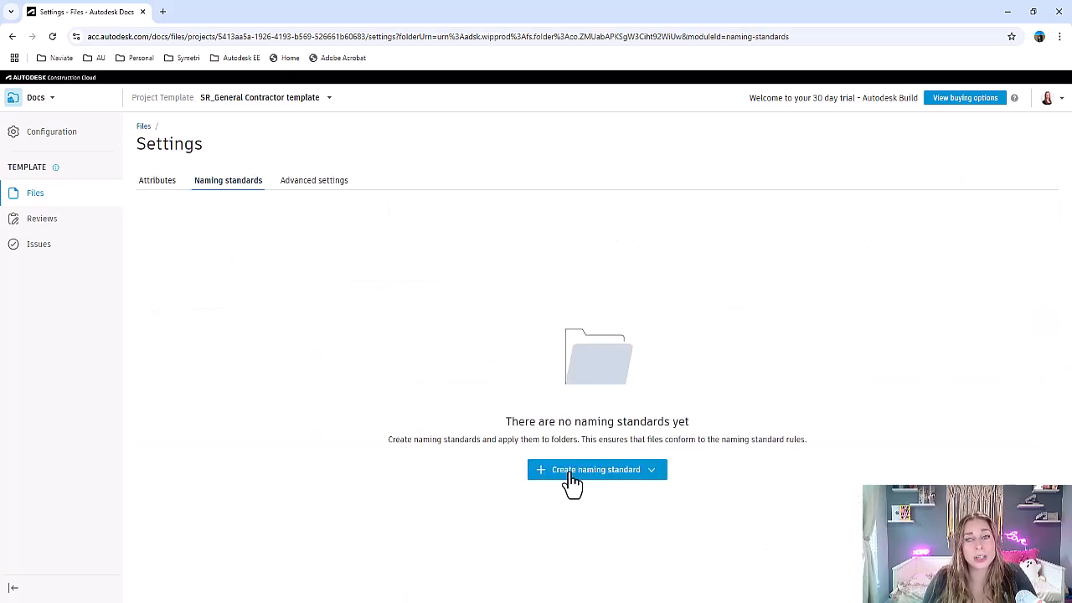
- Turn on the display of revision information beside file version numbers in the advanced file settings, creating the Revision attribute
{"action": "left_click", "coordinate": [329, 184]}
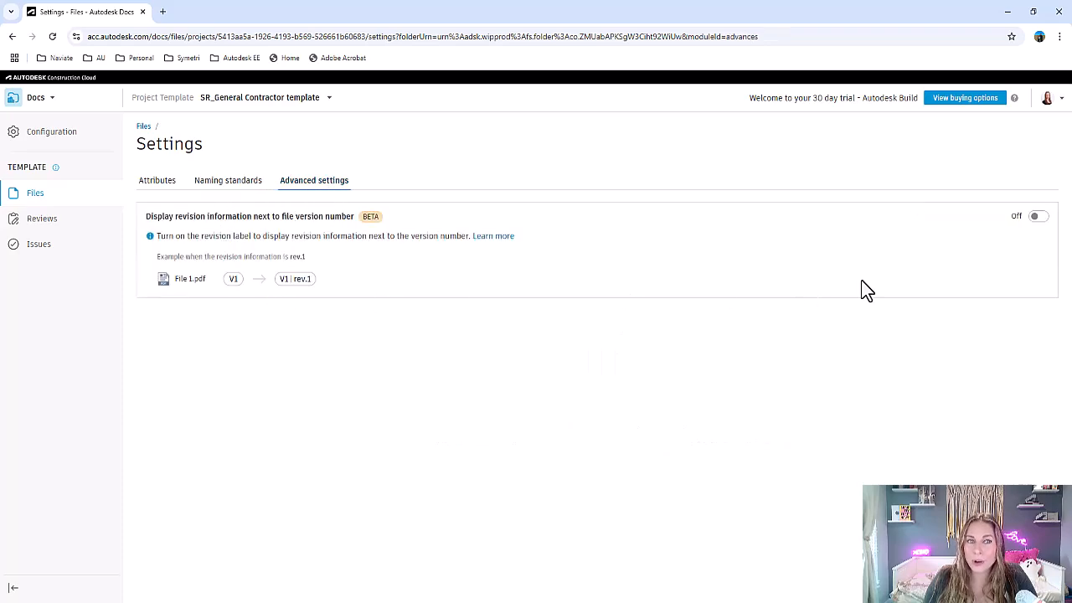
{"action": "left_click", "coordinate": [1039, 217]}
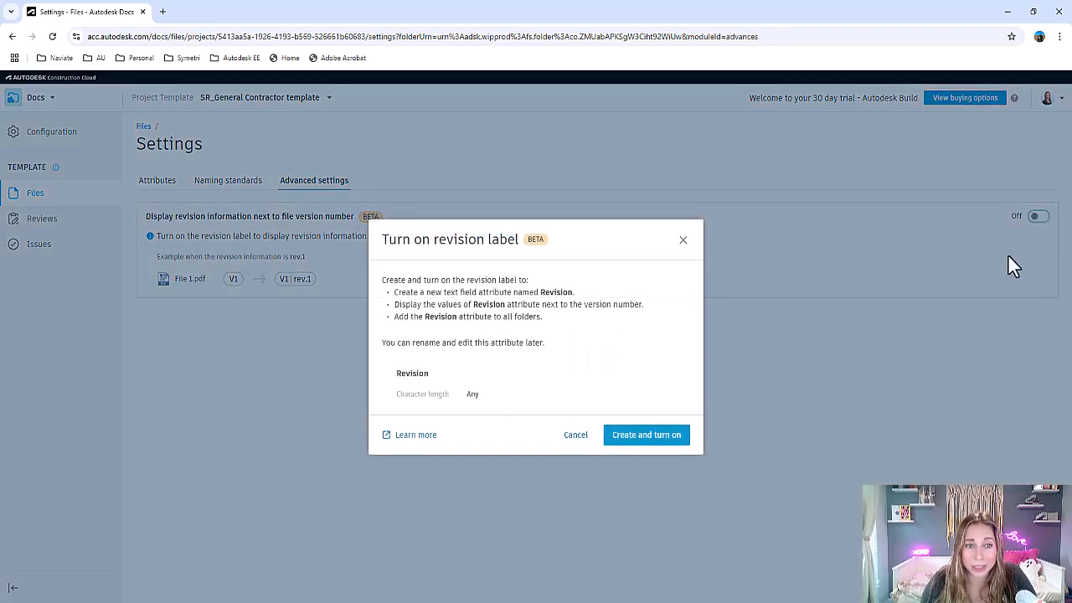
{"action": "left_click", "coordinate": [661, 444]}
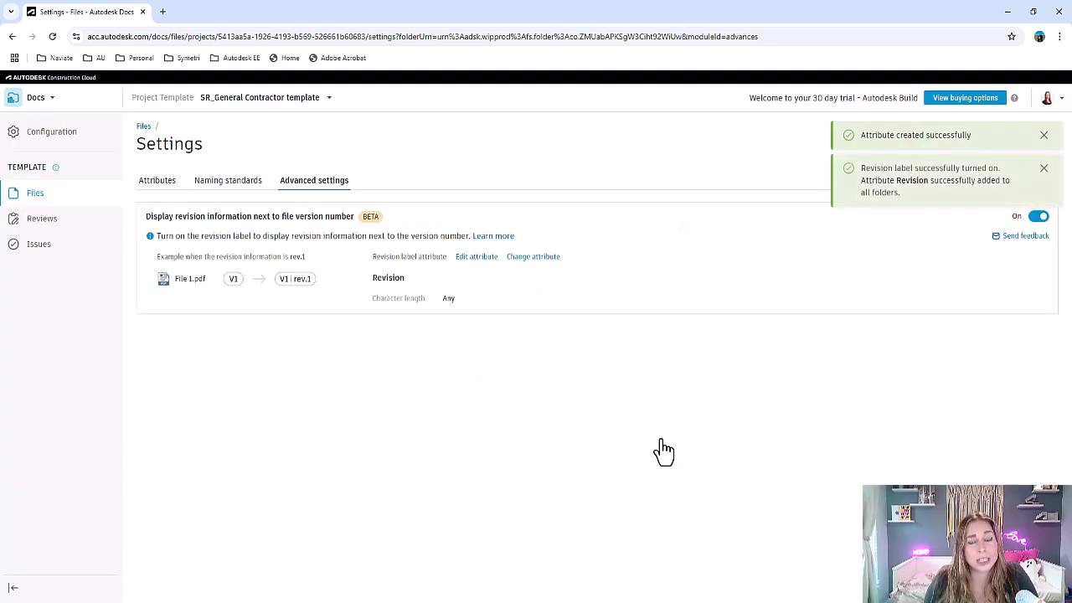
- Open the WIP folder under 02 DESIGN in the template files and check its columns for the Revision attribute
{"action": "left_click", "coordinate": [25, 200]}
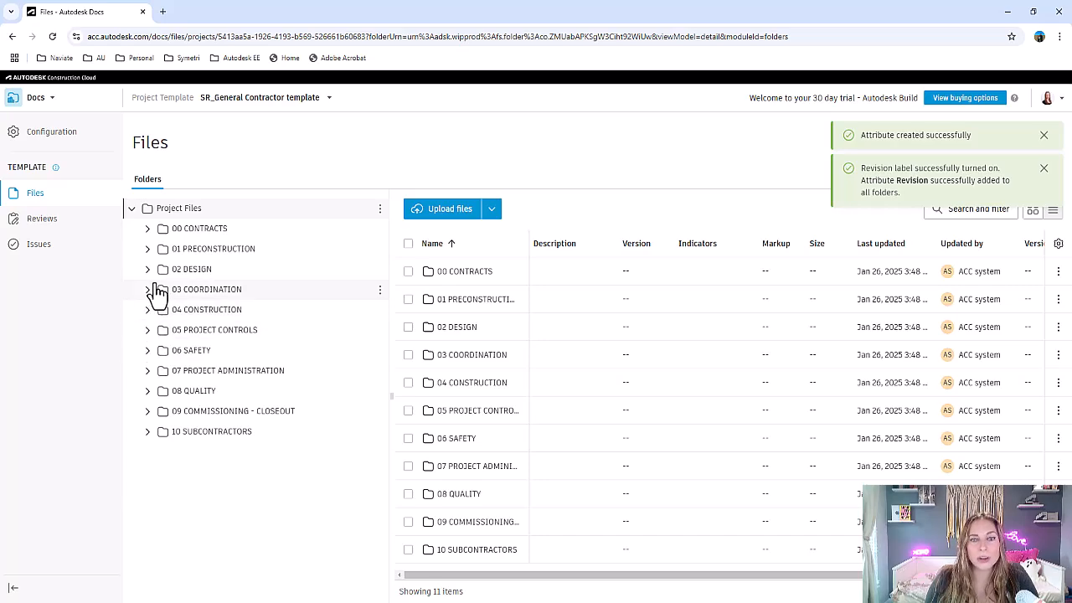
{"action": "left_click", "coordinate": [148, 269]}
{"action": "left_click", "coordinate": [183, 371]}
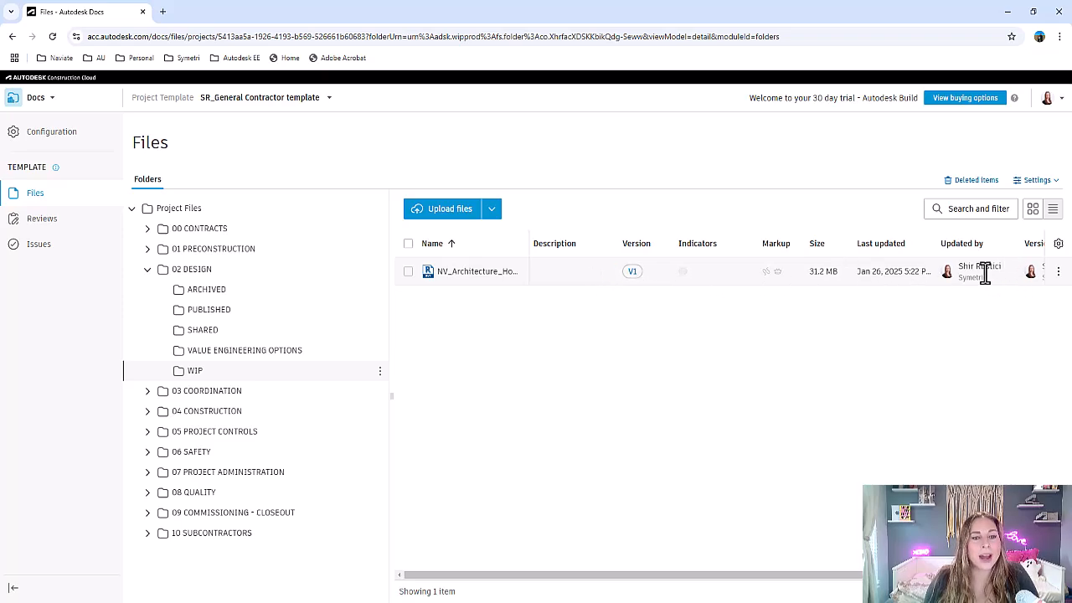
{"action": "scroll", "coordinate": [984, 273], "scroll_direction": "right", "scroll_amount": 5}
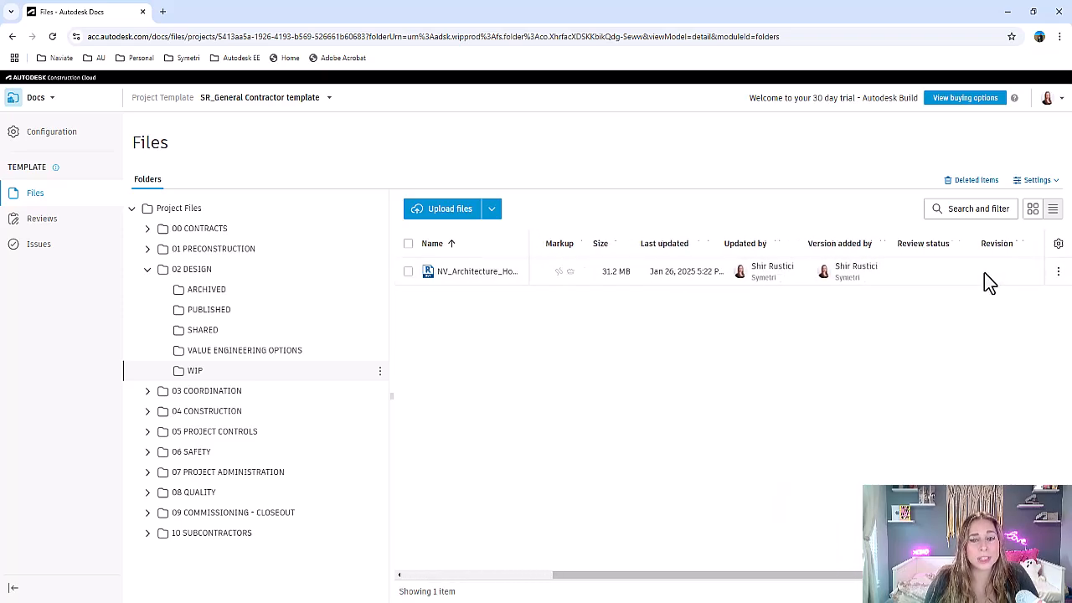
{"action": "scroll", "coordinate": [984, 272], "scroll_direction": "left", "scroll_amount": 5}
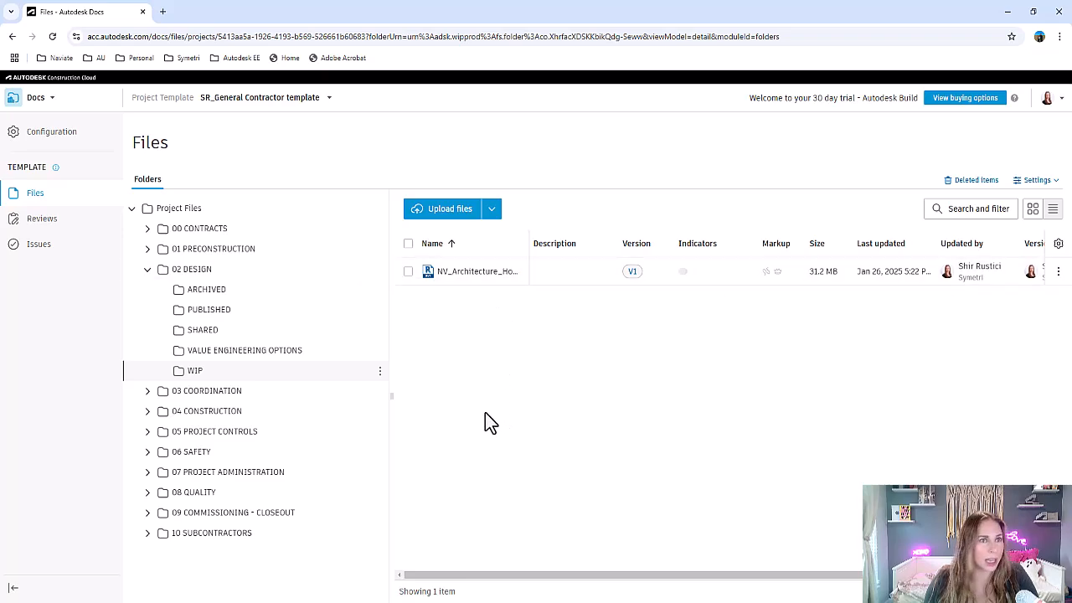
- Expand the 03 COORDINATION, 04 CONSTRUCTION and 05 PROJECT CONTROLS folders to review their subfolders
{"action": "left_click", "coordinate": [147, 391]}
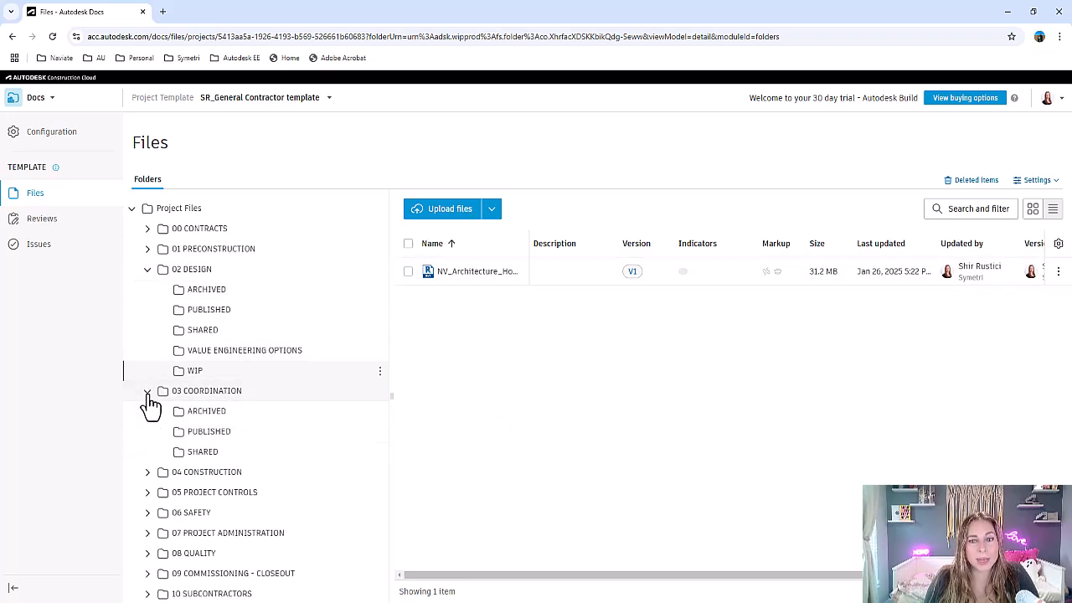
{"action": "left_click", "coordinate": [146, 474]}
{"action": "scroll", "coordinate": [148, 477], "scroll_direction": "down", "scroll_amount": 1}
{"action": "scroll", "coordinate": [147, 476], "scroll_direction": "down", "scroll_amount": 3}
{"action": "left_click", "coordinate": [147, 482]}
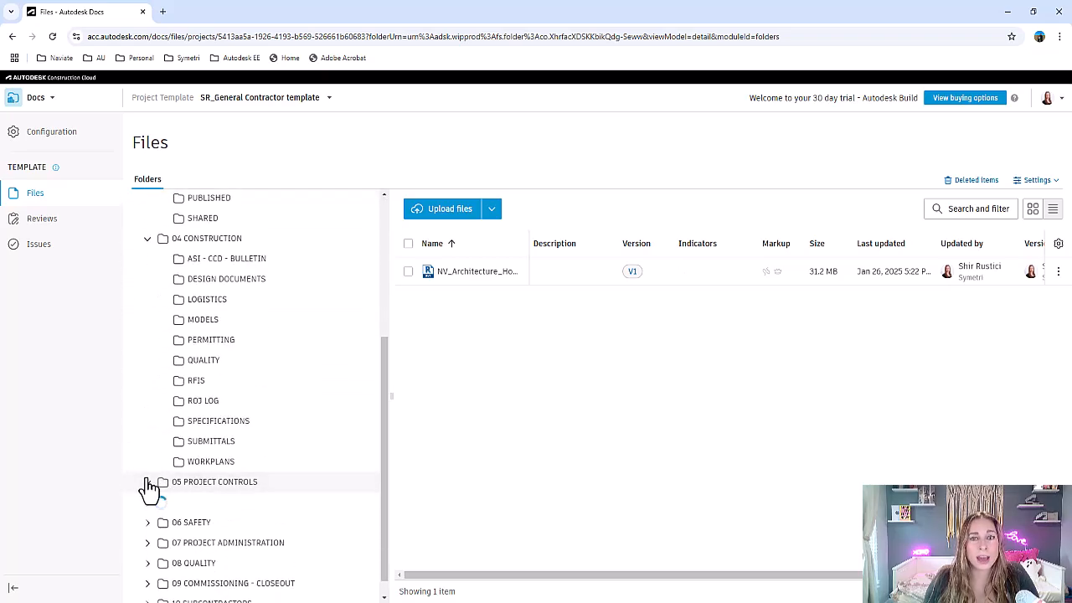
{"action": "scroll", "coordinate": [148, 487], "scroll_direction": "down", "scroll_amount": 3}
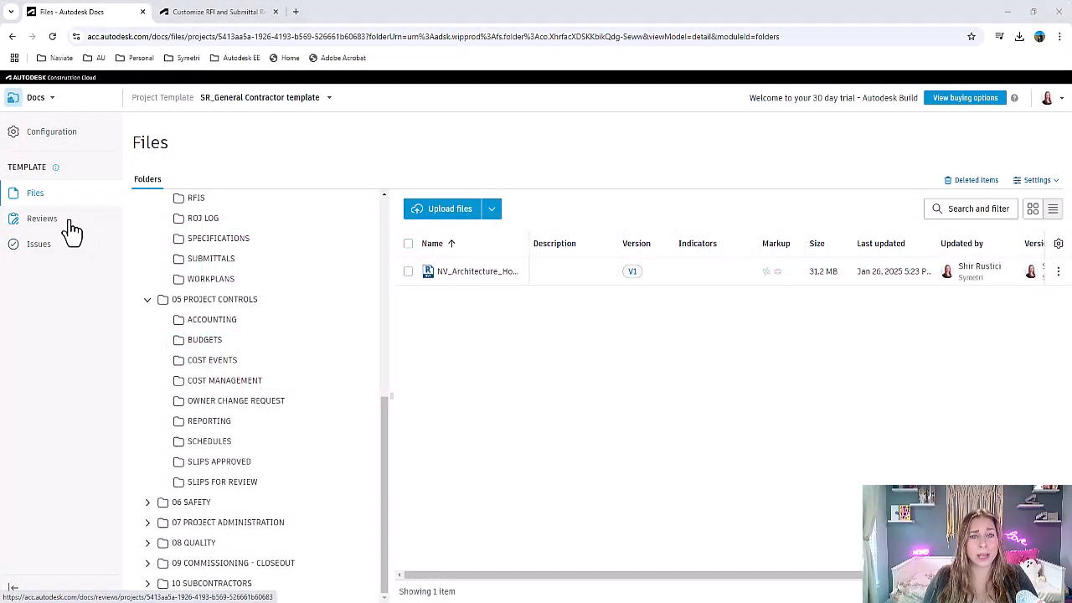
- Examine the reviewers, review statuses and completion actions of the template's 2 Step Approval workflow, and open the template's Issues
{"action": "left_click", "coordinate": [72, 230]}
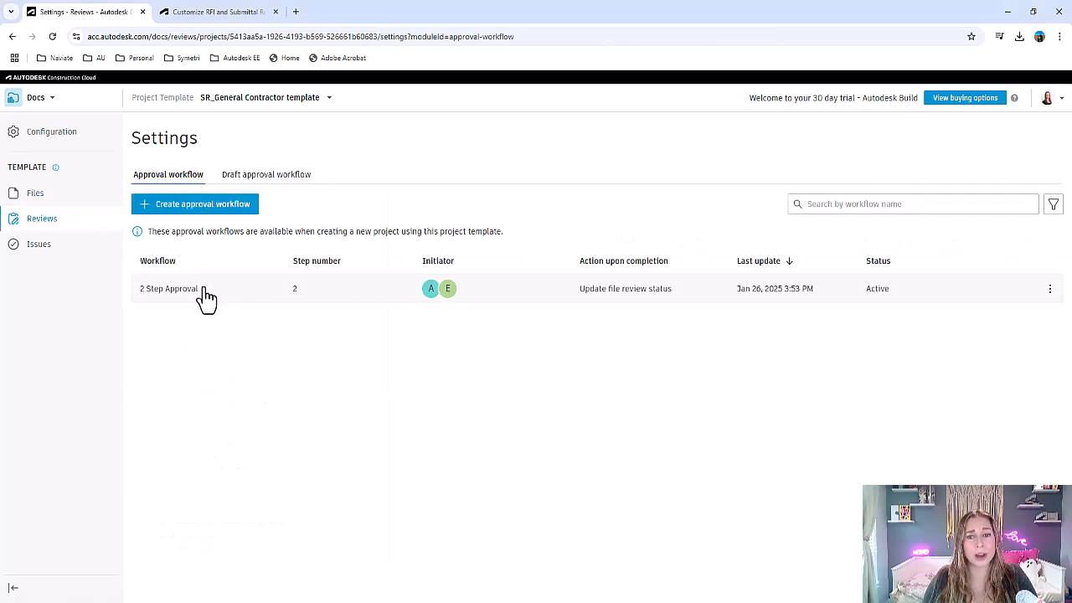
{"action": "left_click", "coordinate": [205, 298]}
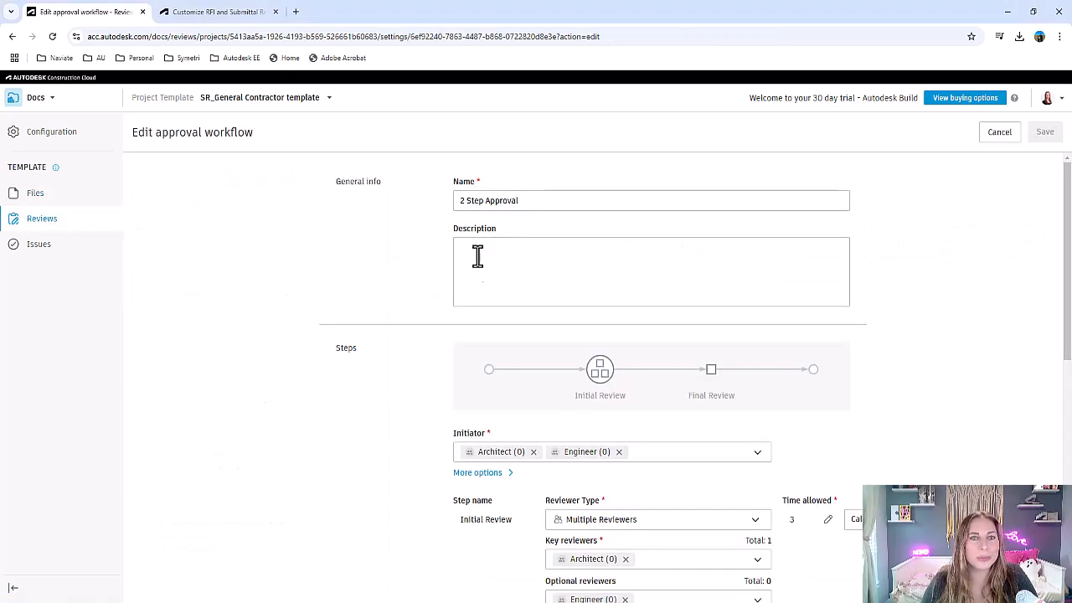
{"action": "scroll", "coordinate": [479, 335], "scroll_direction": "down", "scroll_amount": 2}
{"action": "scroll", "coordinate": [478, 333], "scroll_direction": "down", "scroll_amount": 2}
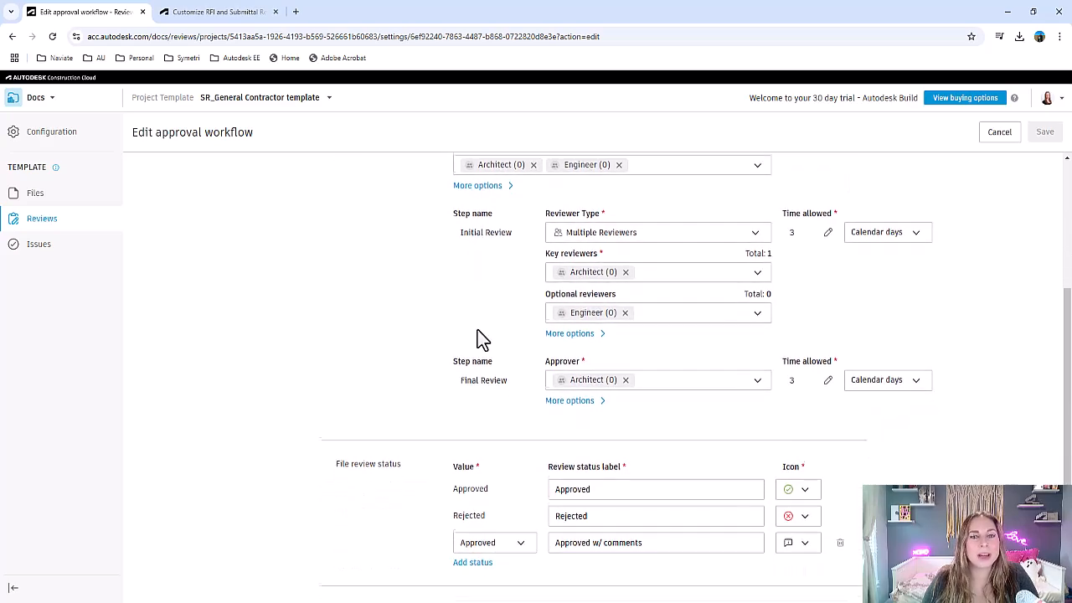
{"action": "scroll", "coordinate": [516, 308], "scroll_direction": "down", "scroll_amount": 3}
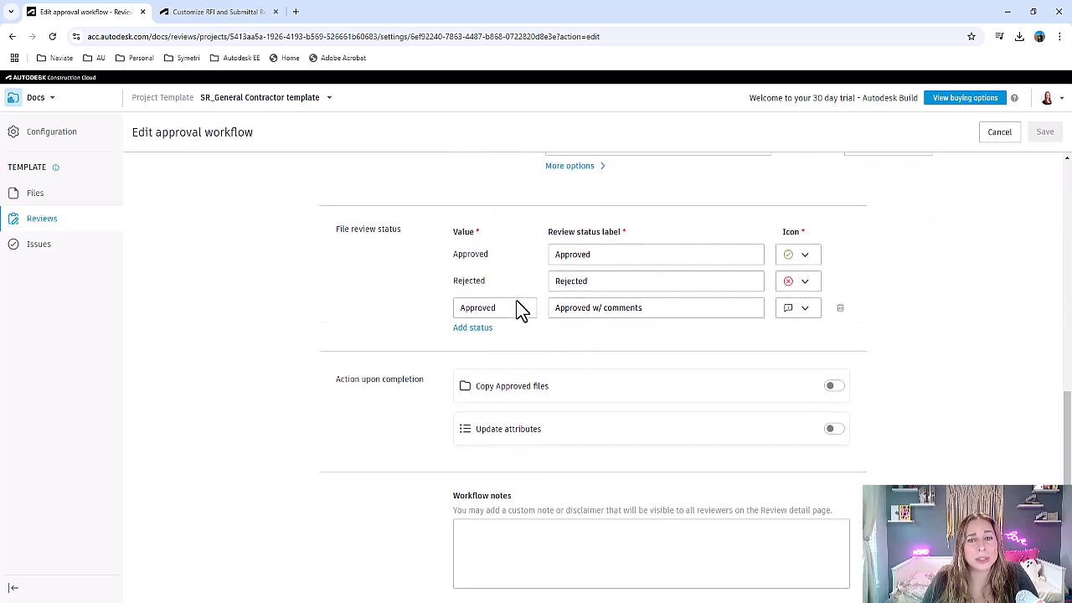
{"action": "scroll", "coordinate": [517, 308], "scroll_direction": "up", "scroll_amount": 3}
{"action": "scroll", "coordinate": [517, 308], "scroll_direction": "up", "scroll_amount": 4}
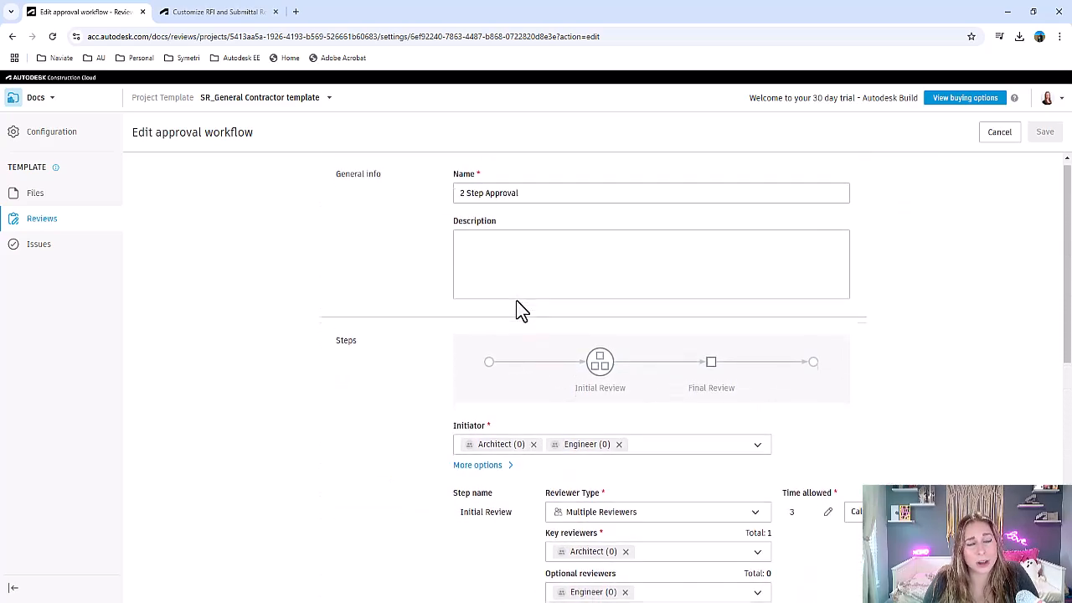
{"action": "left_click", "coordinate": [42, 218]}
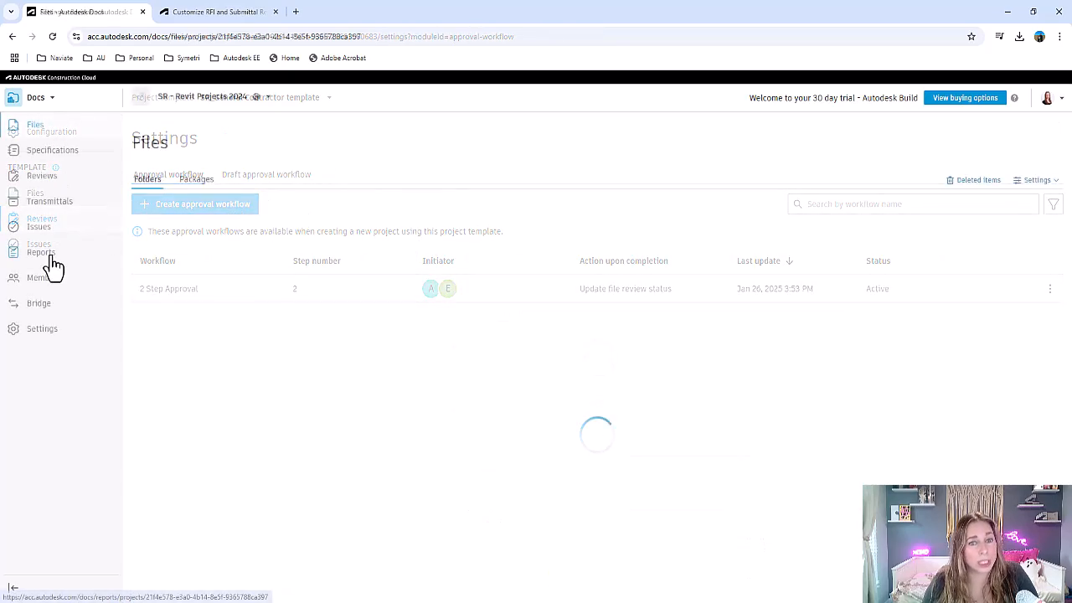
{"action": "left_click", "coordinate": [50, 260]}
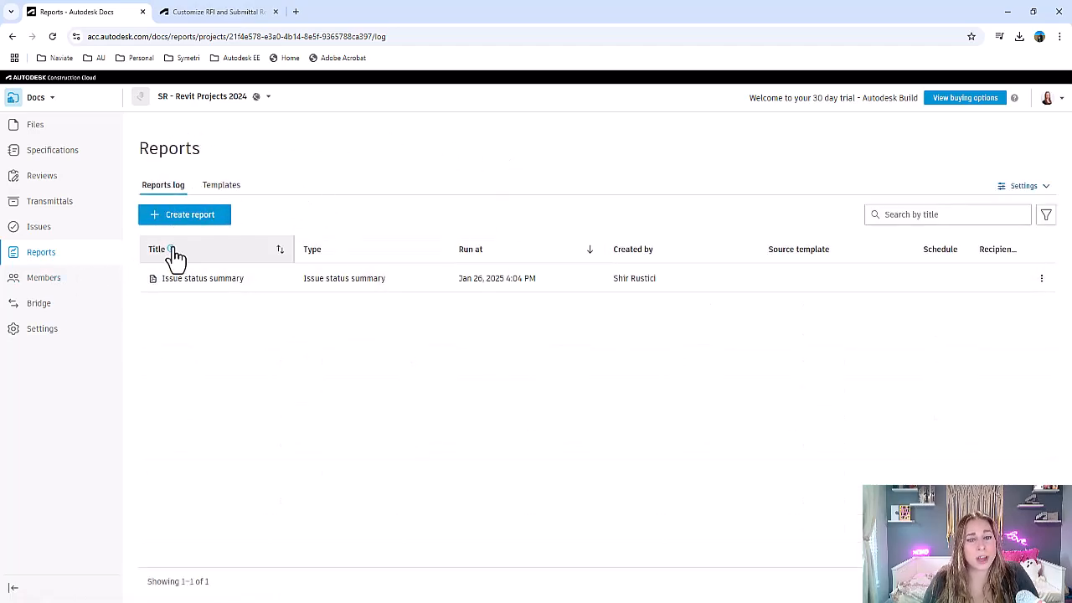
- Switch from Docs to Account Admin and browse the apps available for integration with the account
{"action": "left_click", "coordinate": [42, 99]}
{"action": "left_click", "coordinate": [59, 273]}
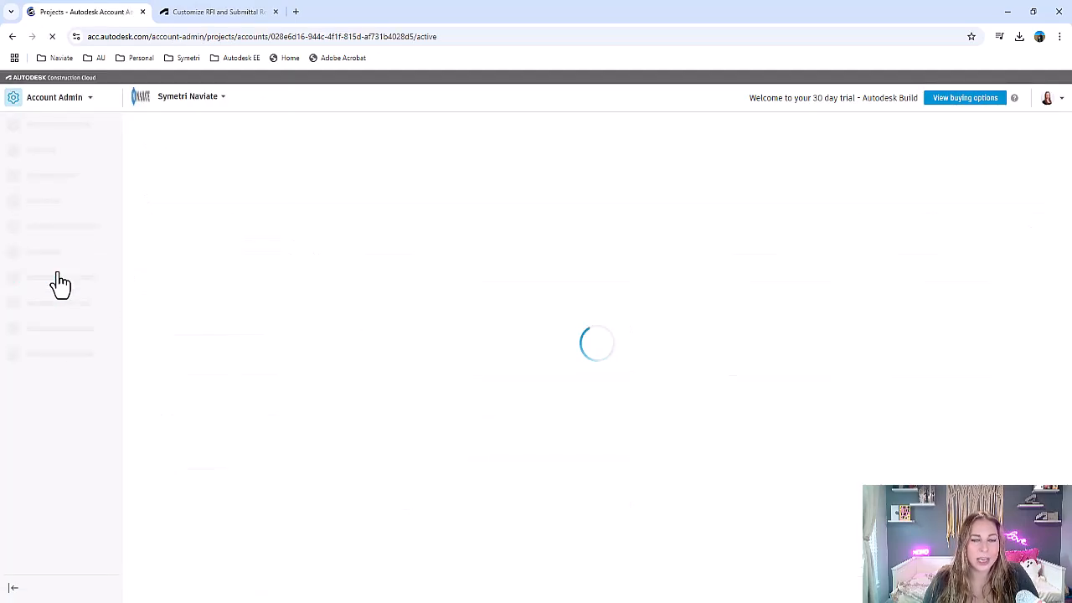
{"action": "left_click", "coordinate": [88, 281]}
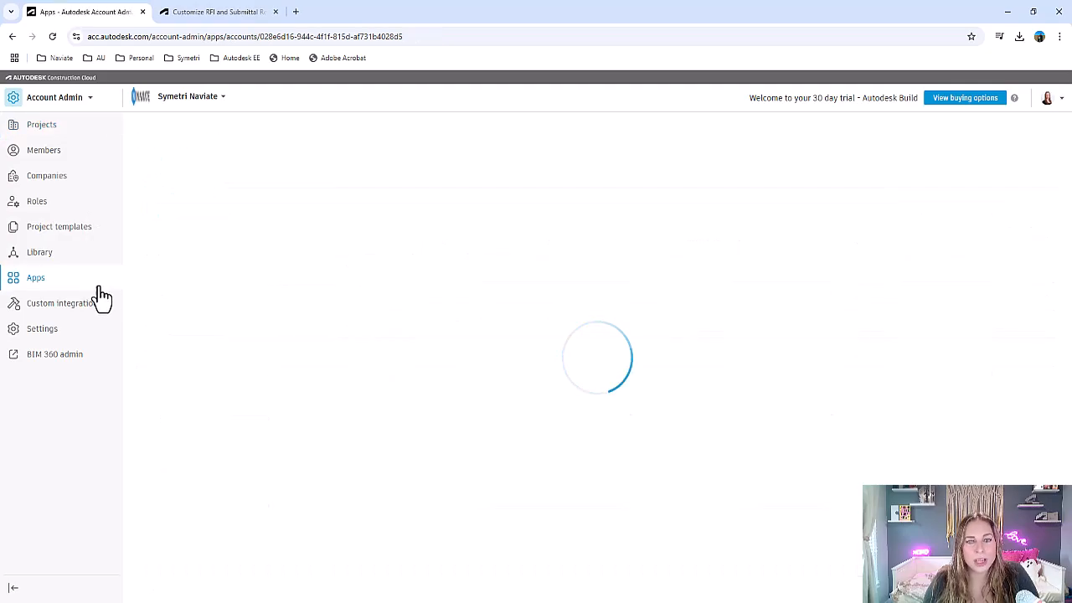
{"action": "scroll", "coordinate": [303, 295], "scroll_direction": "down", "scroll_amount": 5}
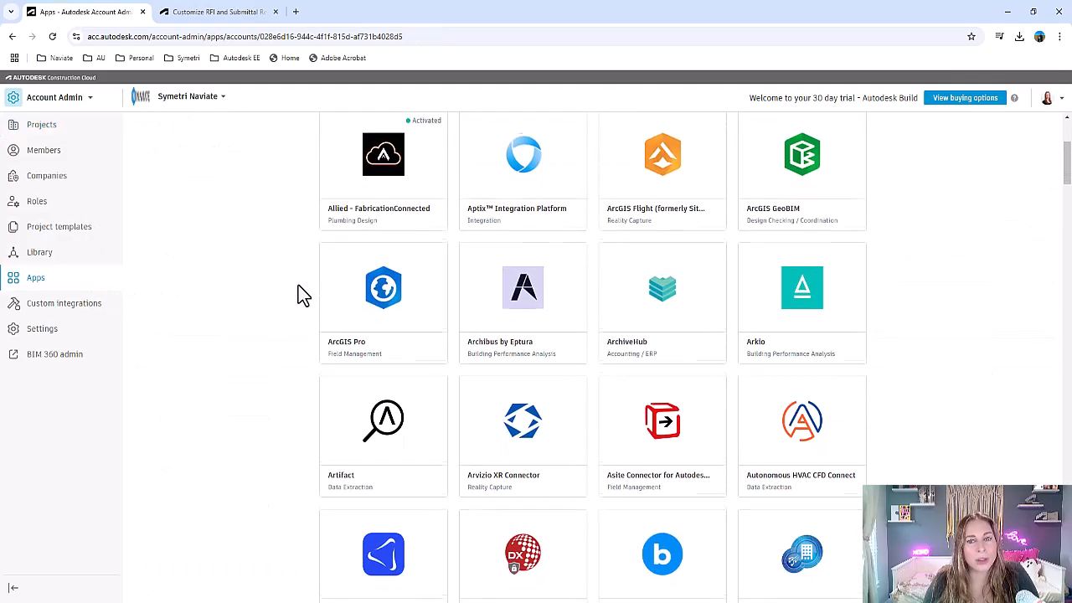
{"action": "scroll", "coordinate": [303, 295], "scroll_direction": "down", "scroll_amount": 10}
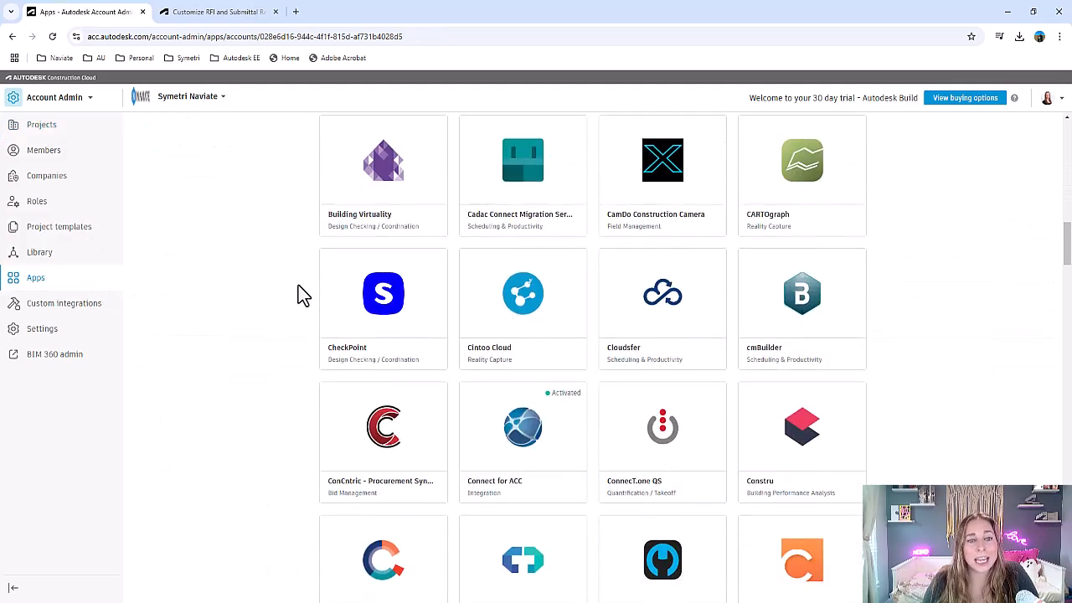
{"action": "scroll", "coordinate": [303, 310], "scroll_direction": "up", "scroll_amount": 15}
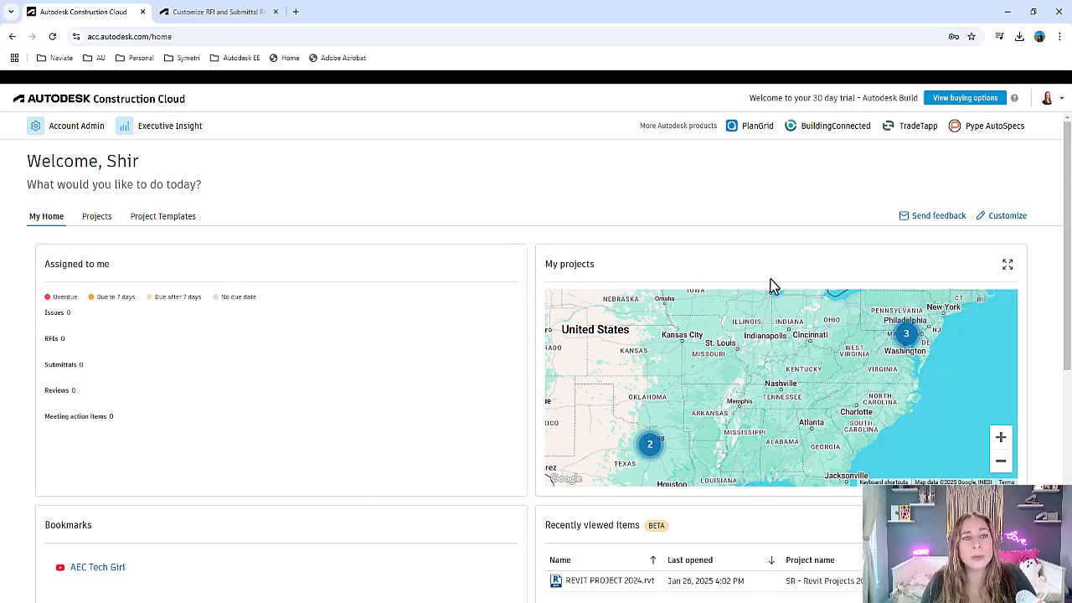
- Expand the My projects map on the home page to view the project locations, and restore its original size
{"action": "left_click", "coordinate": [1008, 266]}
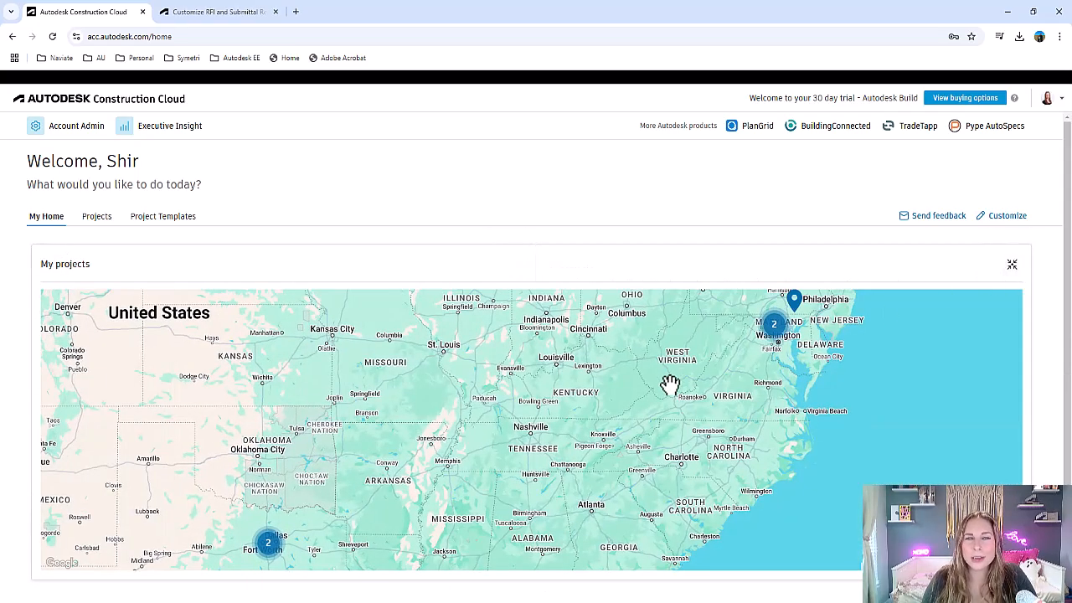
{"action": "scroll", "coordinate": [670, 385], "scroll_direction": "down", "scroll_amount": 2}
{"action": "scroll", "coordinate": [670, 386], "scroll_direction": "up", "scroll_amount": 2}
{"action": "left_click", "coordinate": [1011, 265]}
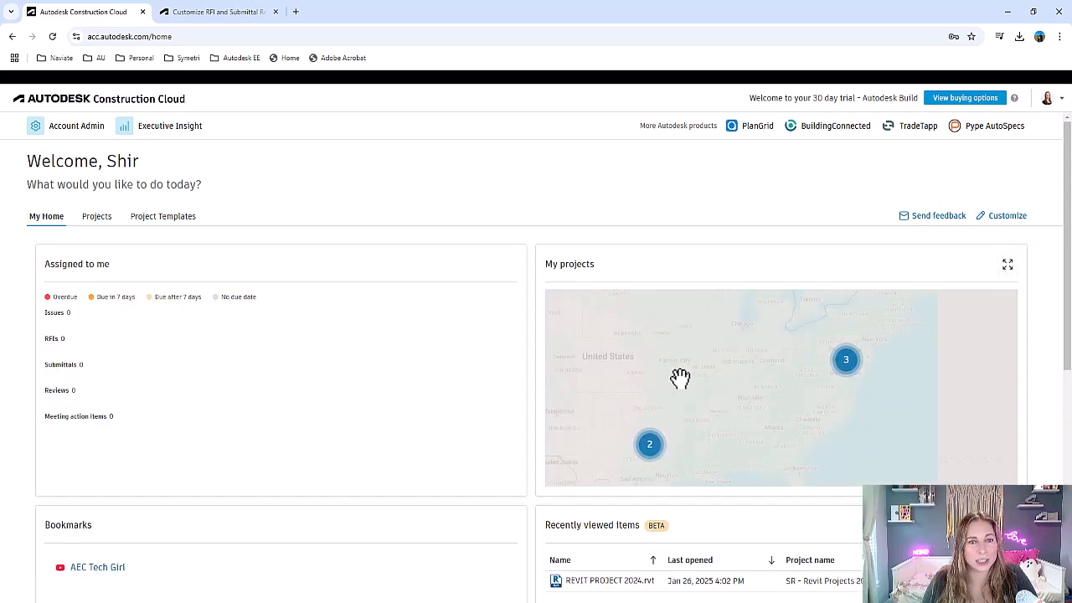
- View REVIT PROJECT 2024.rvt from the recently viewed items and return to the Autodesk Construction Cloud home page
{"action": "scroll", "coordinate": [350, 463], "scroll_direction": "down", "scroll_amount": 2}
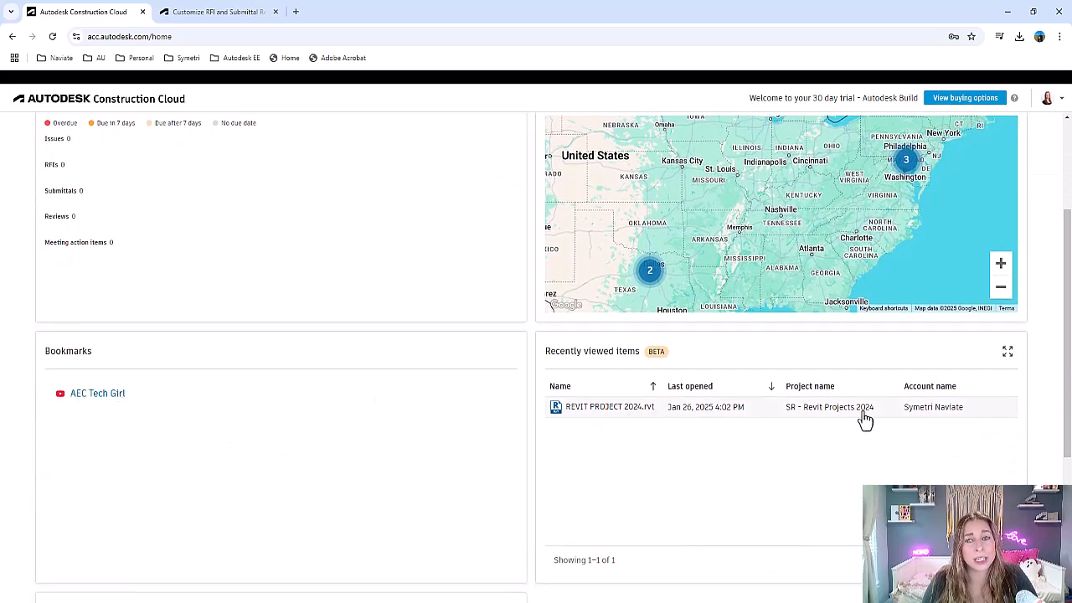
{"action": "left_click", "coordinate": [654, 419]}
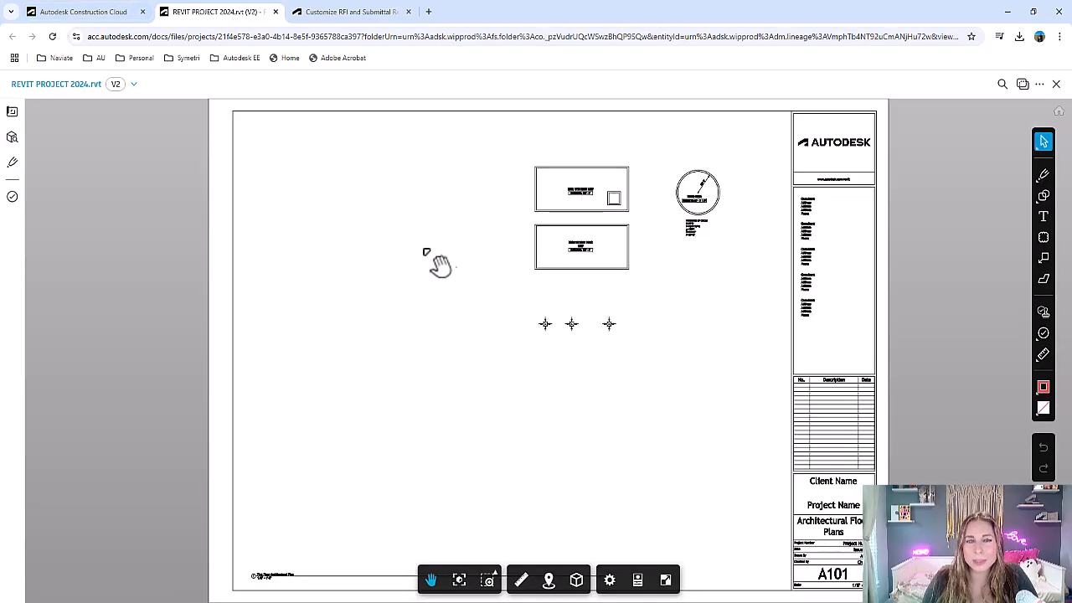
{"action": "left_click", "coordinate": [84, 15]}
- Inspect the toolbar board embedded in the home page's Miro card at a closer zoom
{"action": "scroll", "coordinate": [586, 423], "scroll_direction": "down", "scroll_amount": 5}
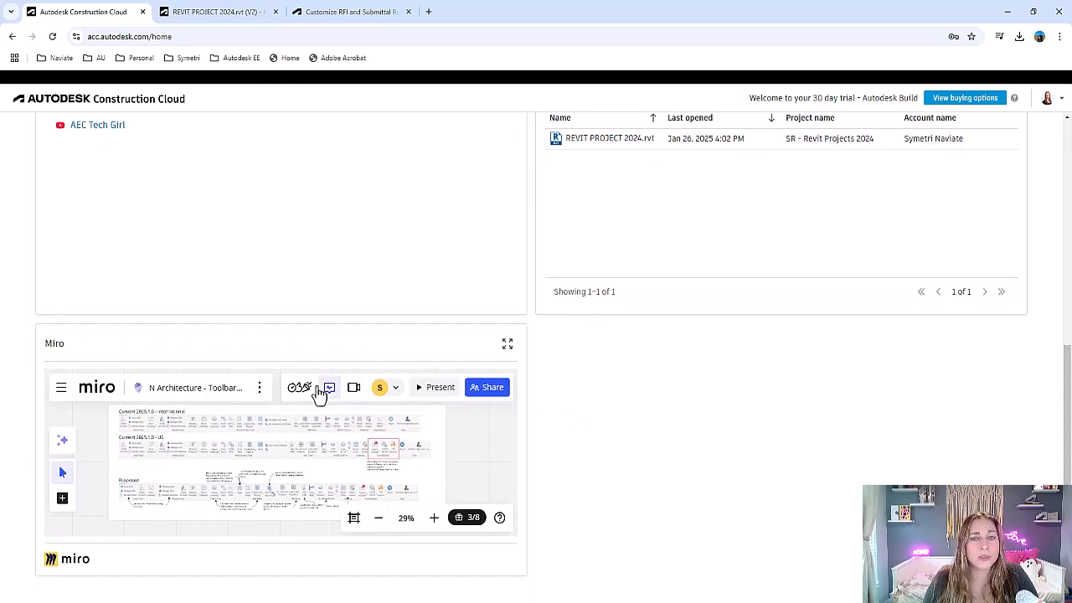
{"action": "scroll", "coordinate": [413, 461], "scroll_direction": "up", "scroll_amount": 2}
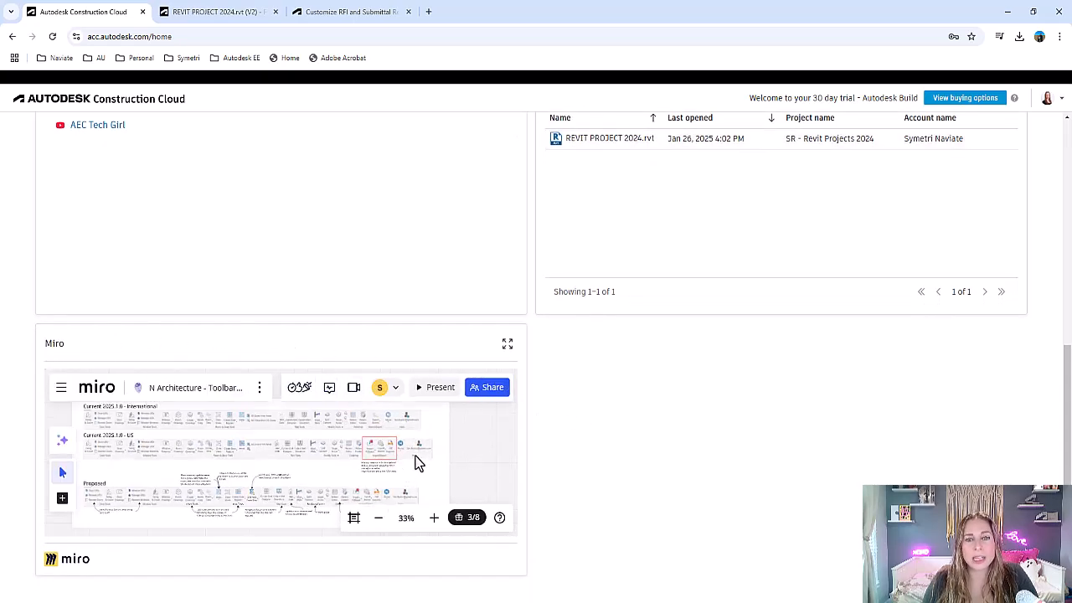
{"action": "scroll", "coordinate": [727, 408], "scroll_direction": "up", "scroll_amount": 5}
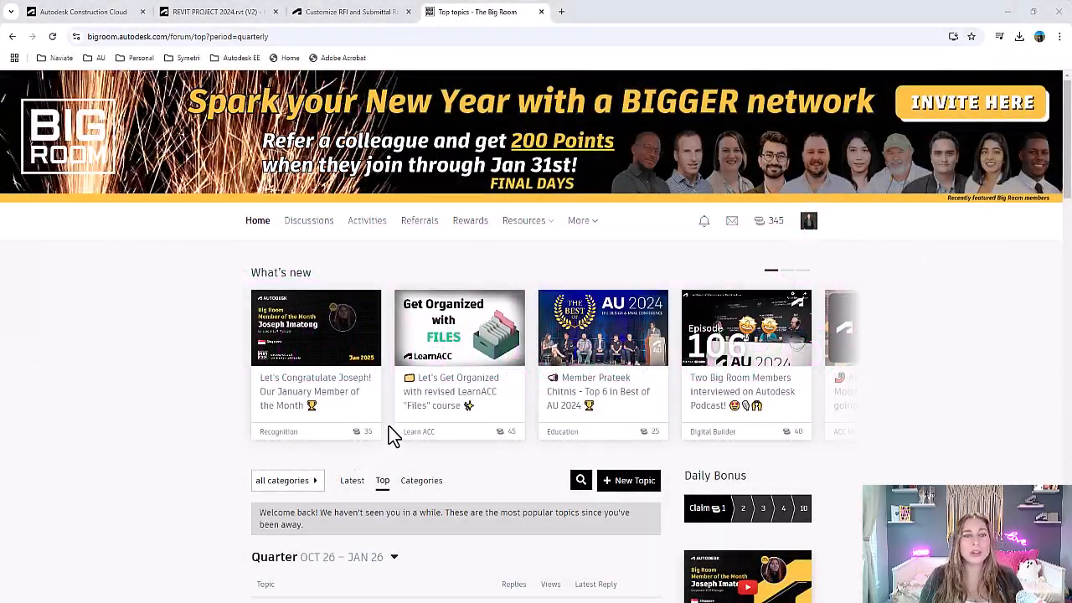
- Browse the quarter's top topics and recent activity on The Big Room forum, and return to the start of the page
{"action": "scroll", "coordinate": [916, 280], "scroll_direction": "down", "scroll_amount": 2}
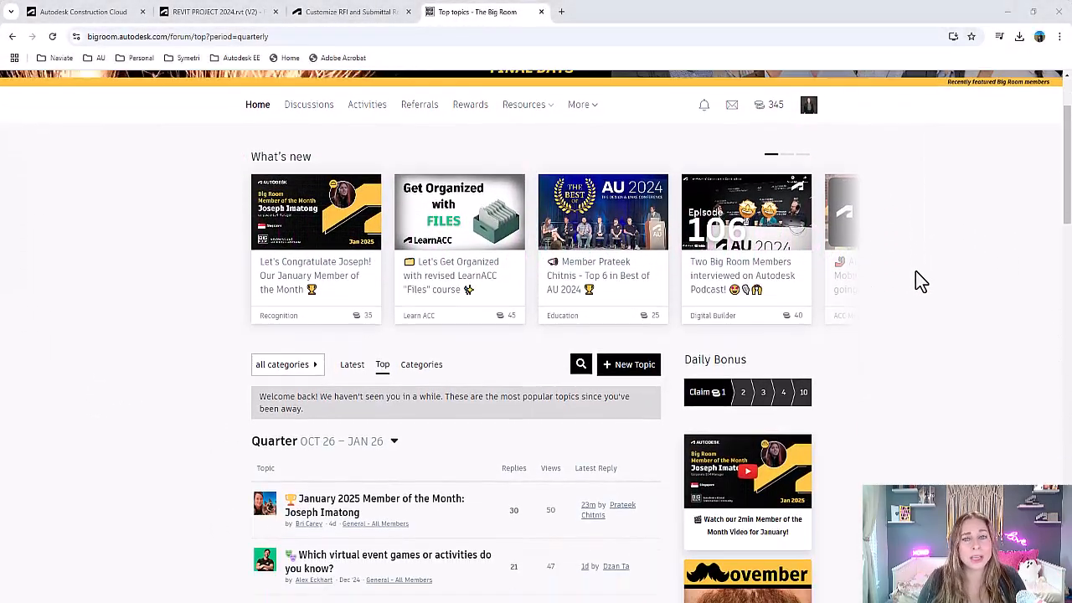
{"action": "scroll", "coordinate": [915, 270], "scroll_direction": "down", "scroll_amount": 6}
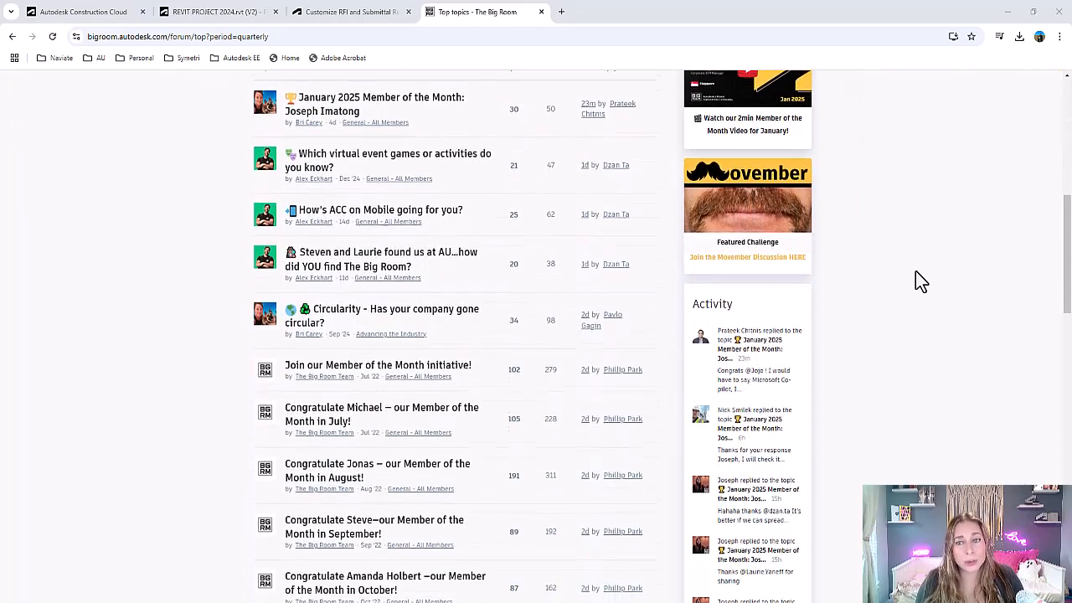
{"action": "scroll", "coordinate": [915, 271], "scroll_direction": "down", "scroll_amount": 7}
{"action": "scroll", "coordinate": [904, 358], "scroll_direction": "up", "scroll_amount": 5}
{"action": "scroll", "coordinate": [911, 364], "scroll_direction": "up", "scroll_amount": 10}
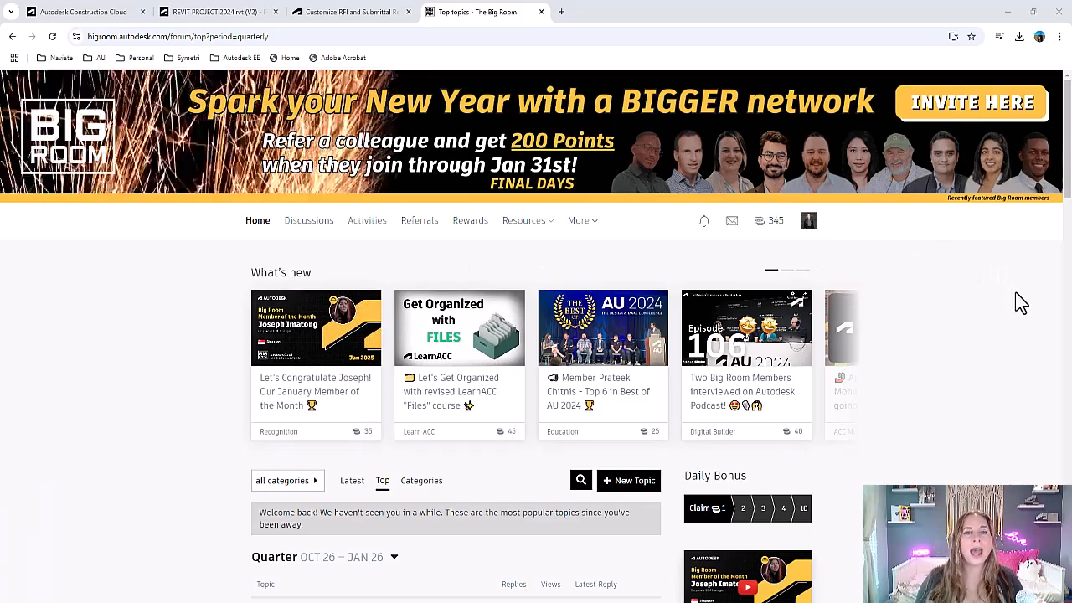
- Look through the What's new stories on The Big Room and check the available Resources
{"action": "left_click", "coordinate": [842, 364]}
{"action": "left_click", "coordinate": [848, 365]}
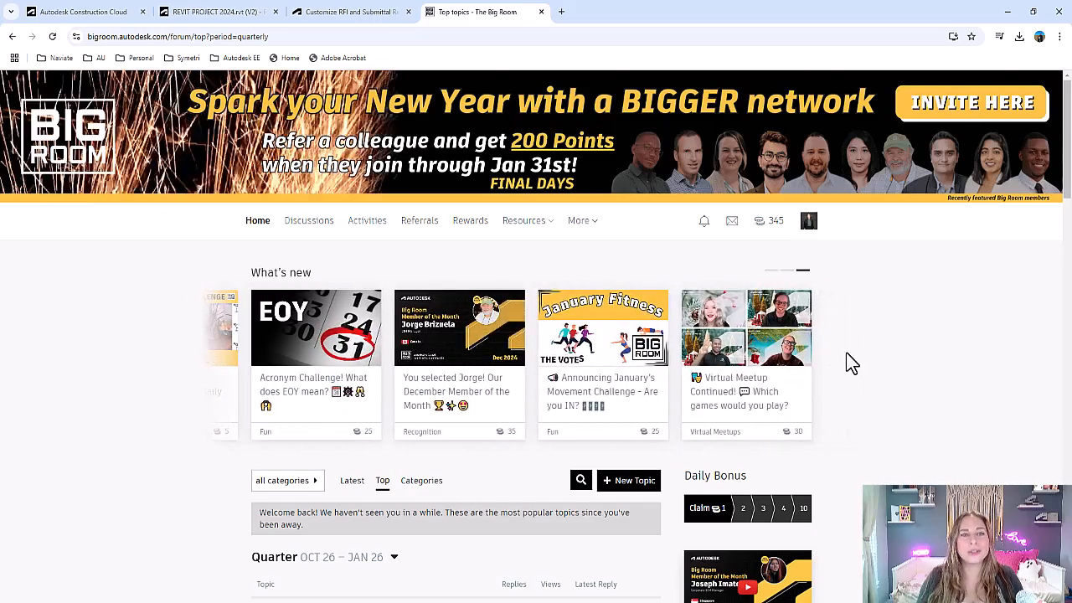
{"action": "mouse_move", "coordinate": [543, 225]}
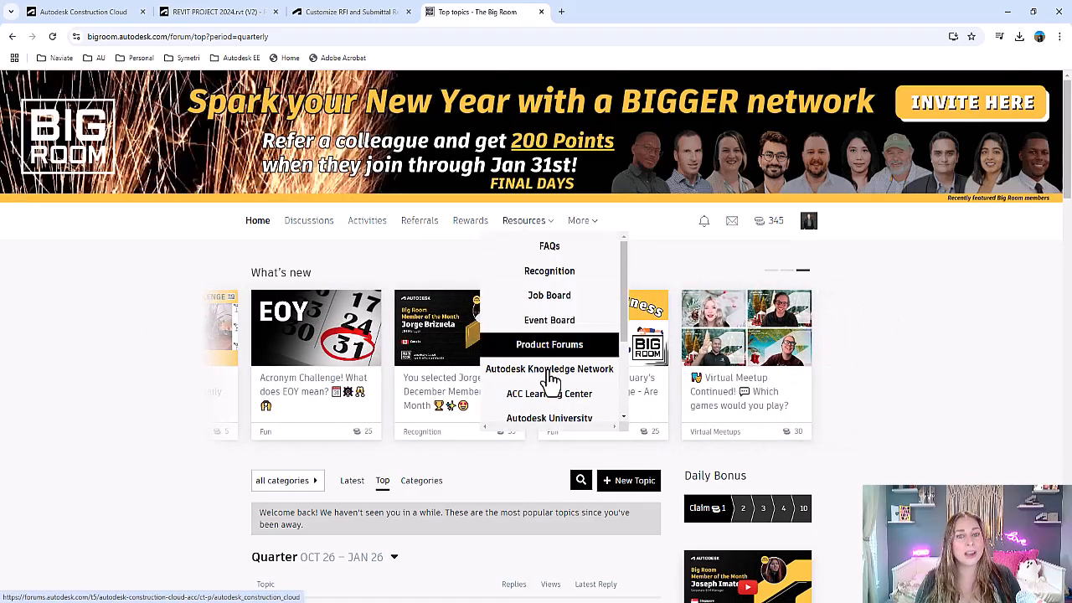
{"action": "scroll", "coordinate": [553, 407], "scroll_direction": "down", "scroll_amount": 3}
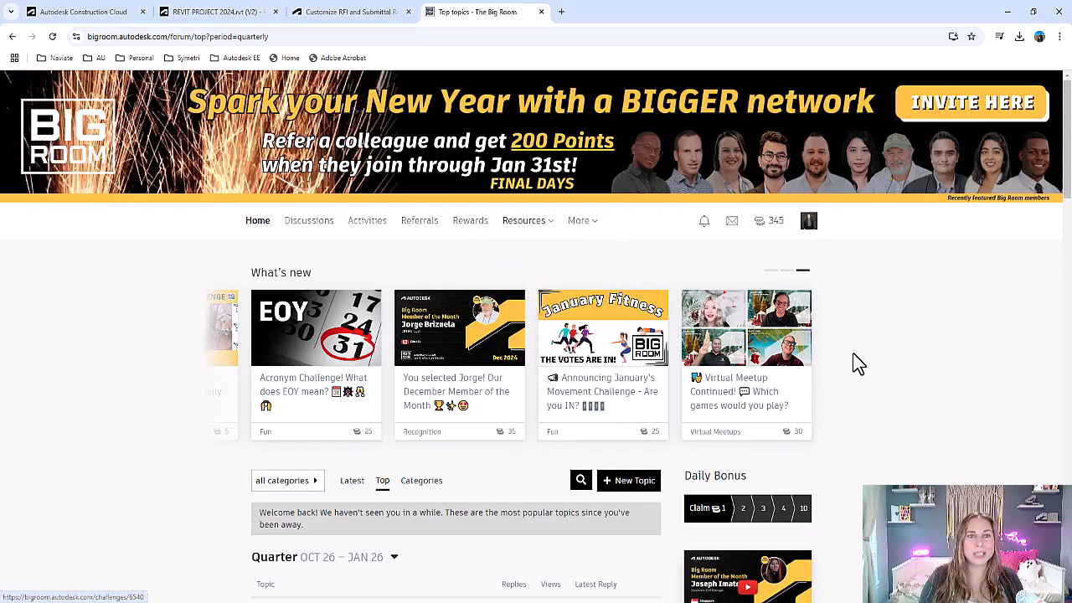